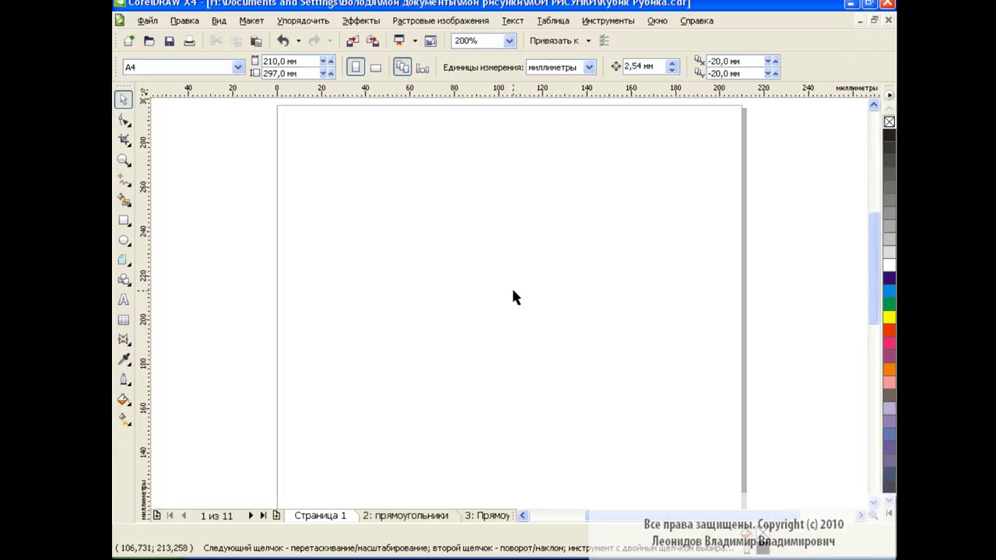
# Draw a 3×3 graph-paper grid about 64.4 mm across and ungroup it into nine cells
pyautogui.click(123, 261)
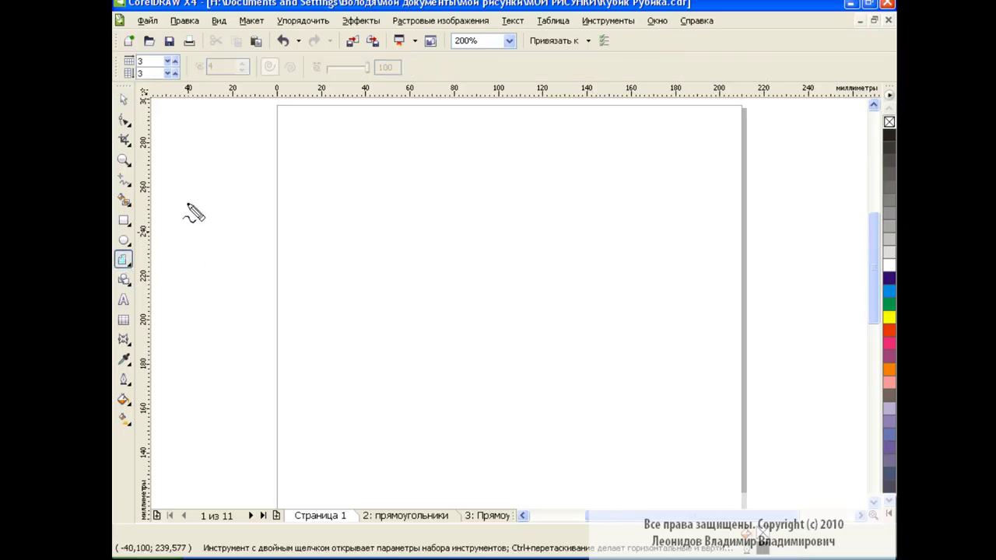
pyautogui.moveTo(187, 75)
pyautogui.mouseDown()
pyautogui.moveTo(185, 61)
pyautogui.moveTo(173, 68)
pyautogui.mouseUp()
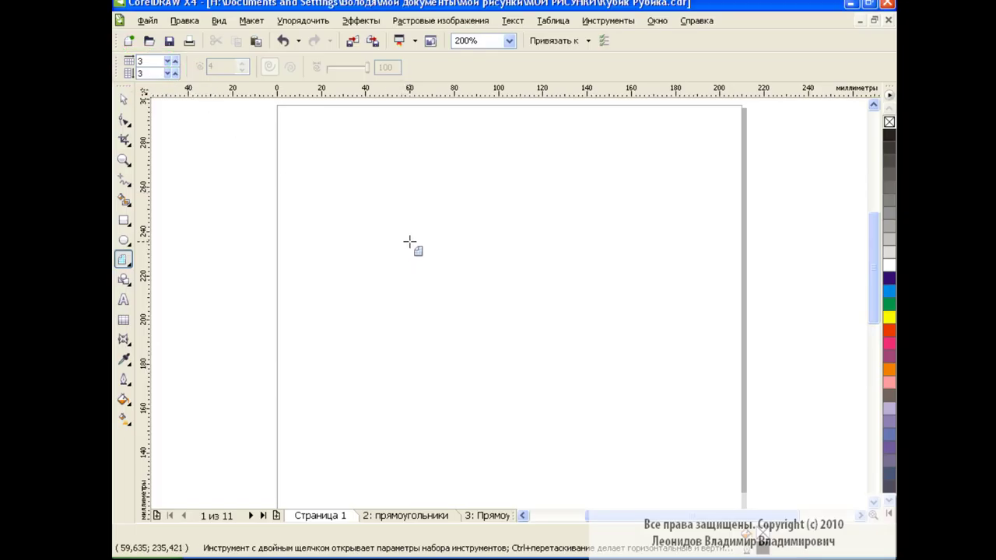
pyautogui.moveTo(377, 190); pyautogui.dragTo(519, 333)
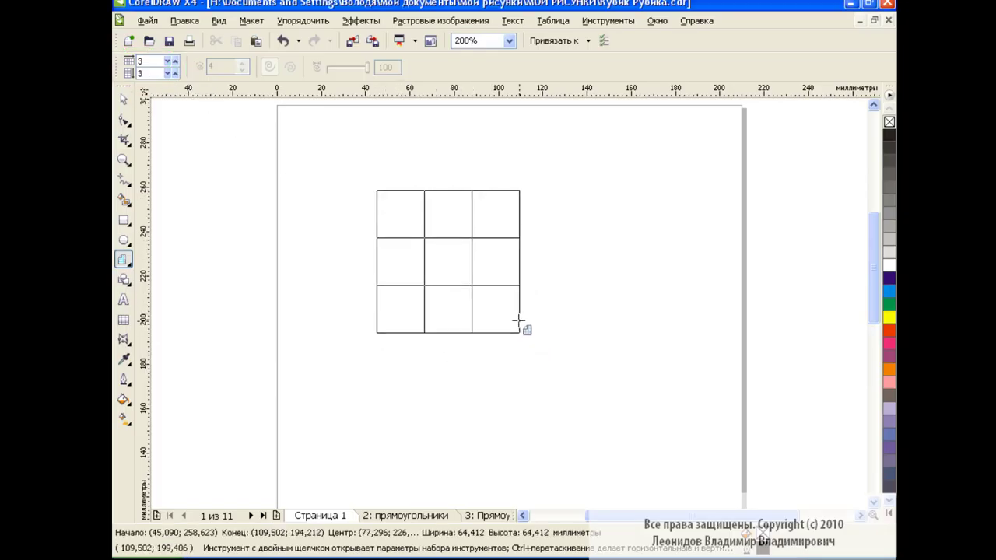
pyautogui.moveTo(449, 264); pyautogui.dragTo(501, 258)
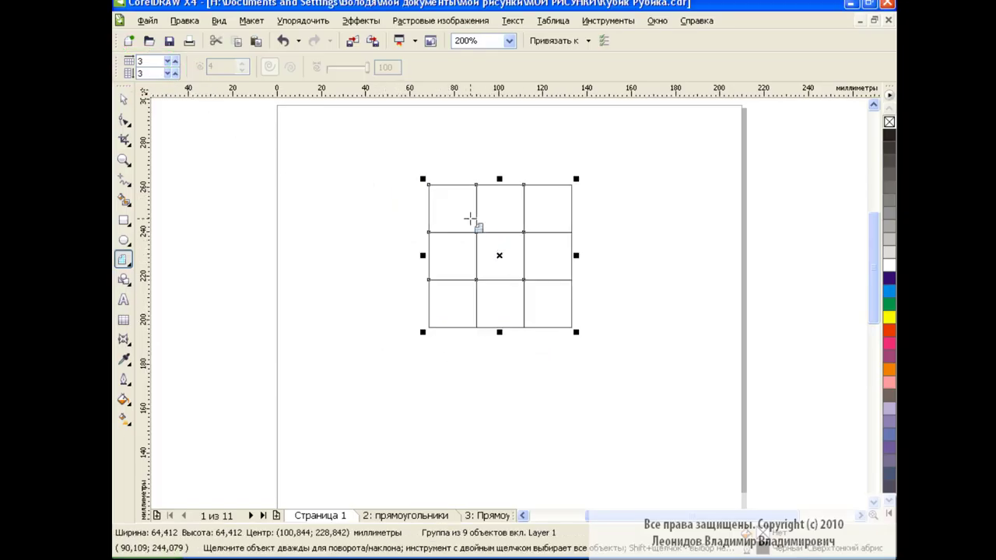
pyautogui.click(302, 20)
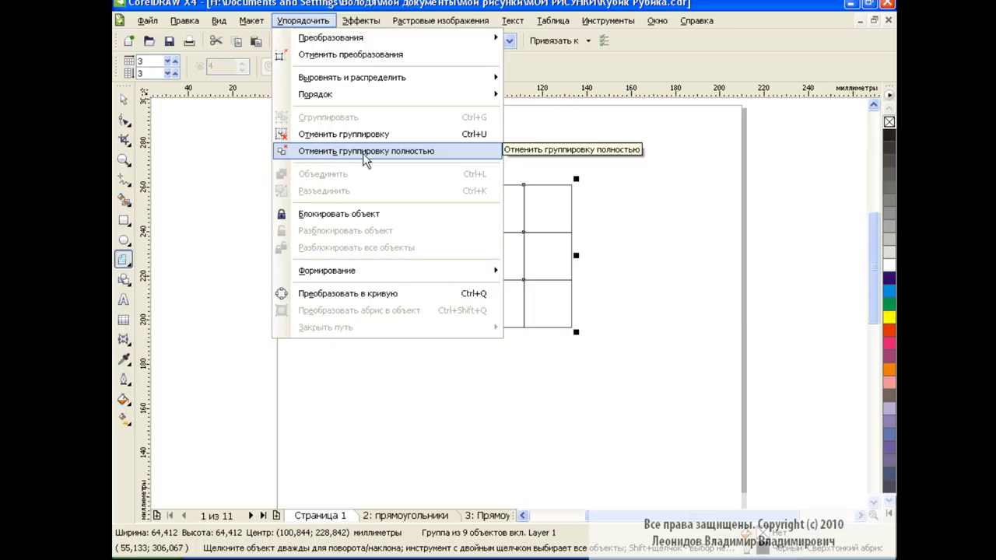
pyautogui.click(380, 151)
# Give the grid cells a corner roundness of 5, then select all nine cells
pyautogui.click(414, 193)
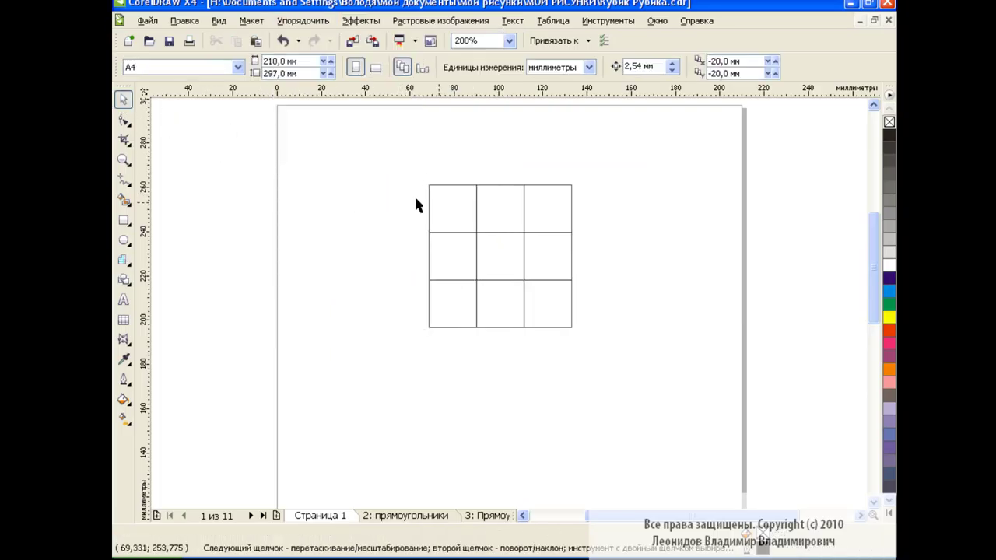
pyautogui.moveTo(456, 206); pyautogui.dragTo(439, 196)
pyautogui.click(283, 41)
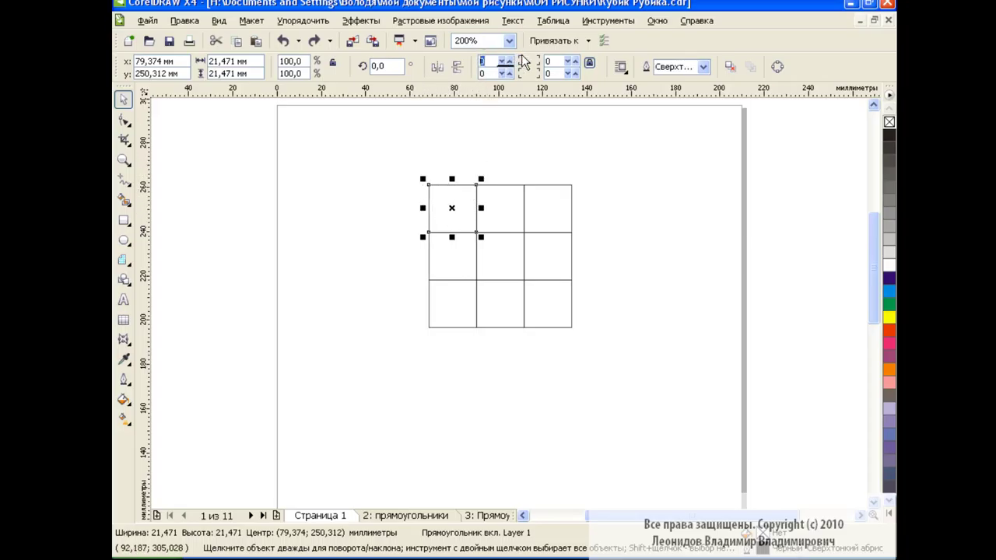
pyautogui.write('5')
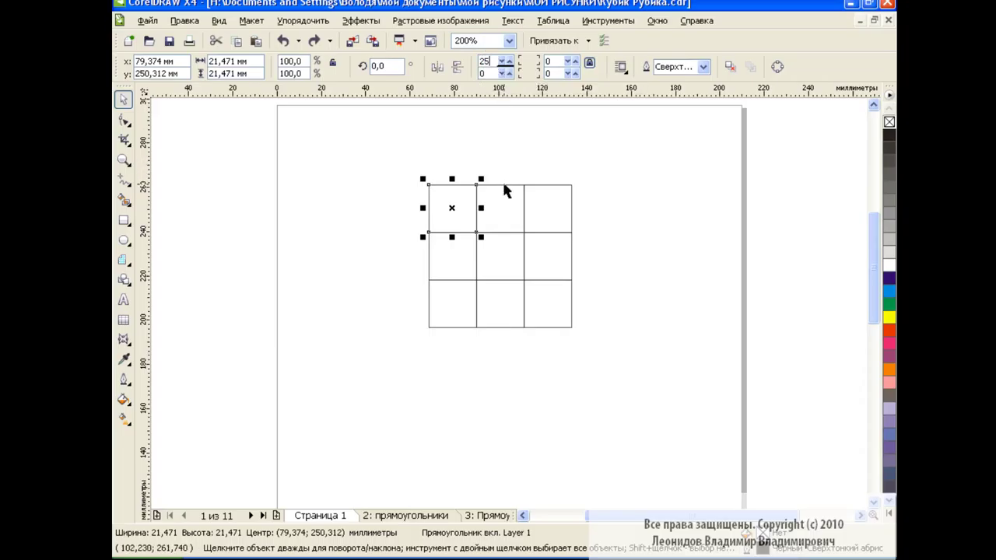
pyautogui.press('Return')
pyautogui.click(500, 203)
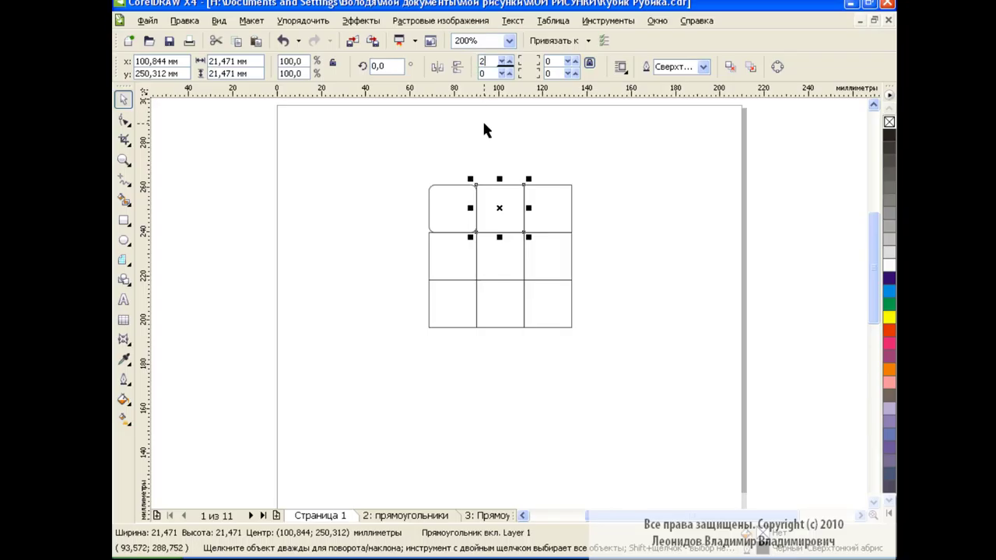
pyautogui.click(538, 227)
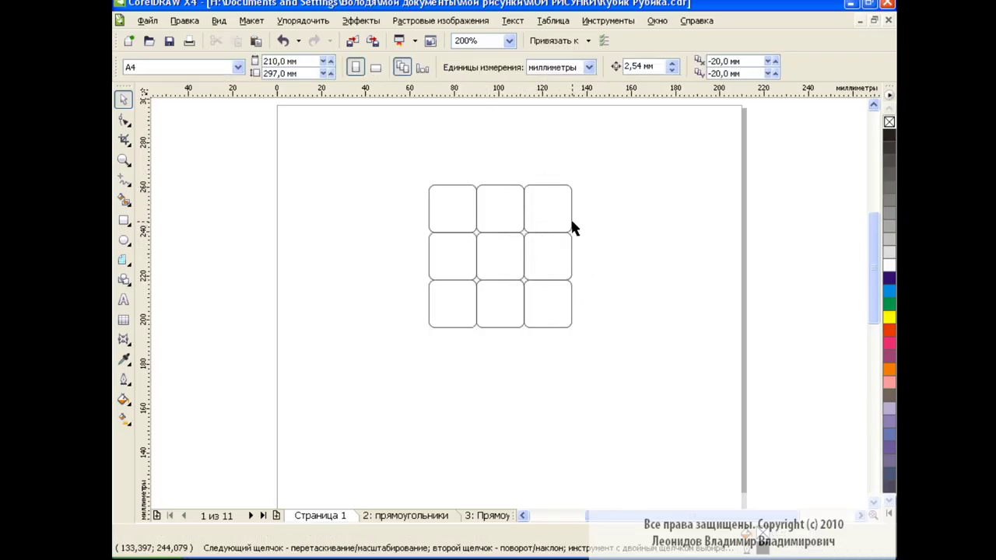
pyautogui.hotkey('ctrl', 'z')
pyautogui.moveTo(400, 155); pyautogui.dragTo(599, 347)
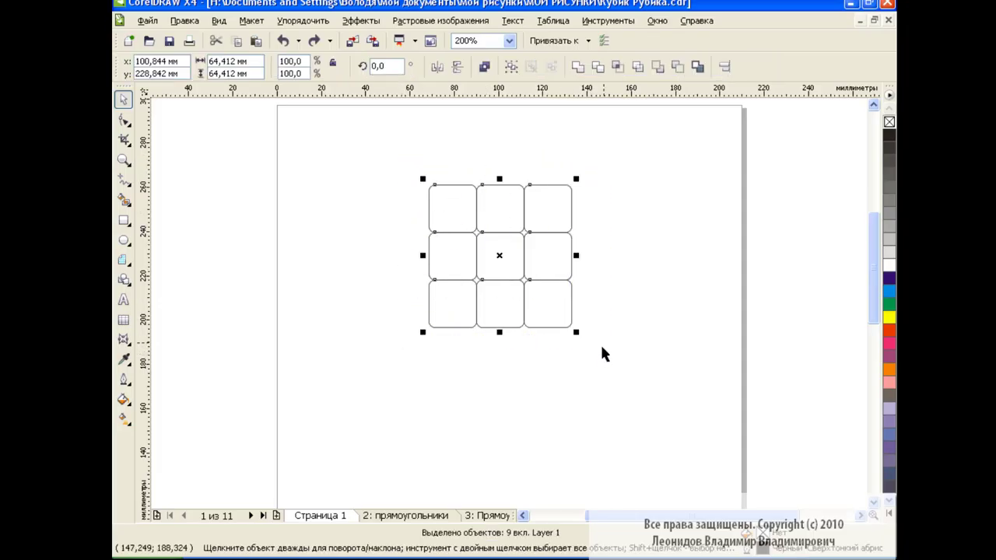
pyautogui.click(128, 379)
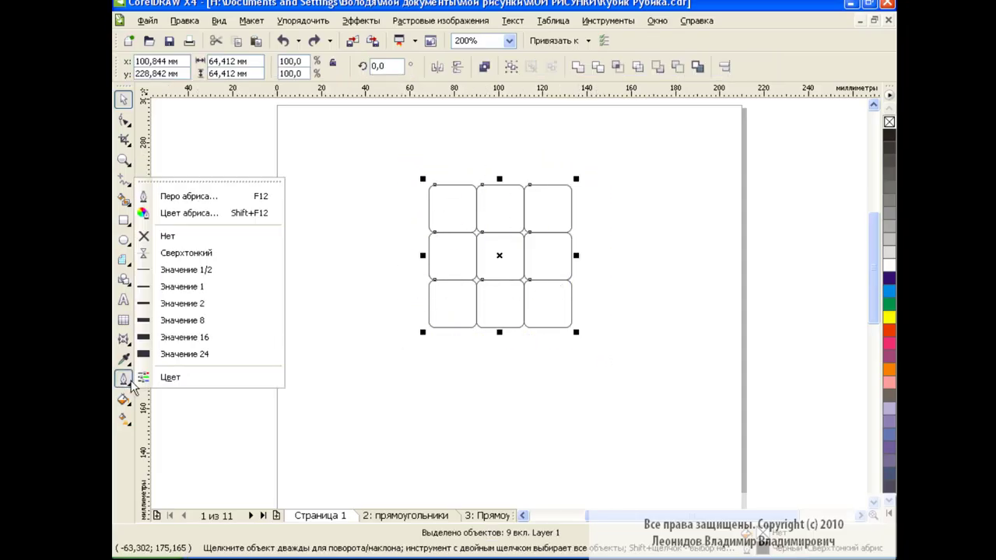
# Set the Outline Pen width of all nine cells to 1.0 mm
pyautogui.click(222, 199)
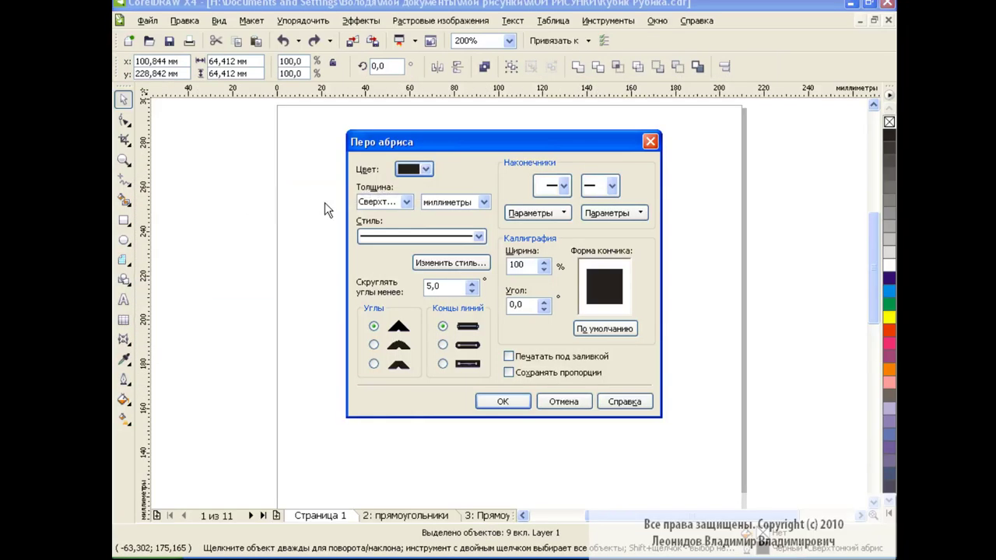
pyautogui.click(407, 203)
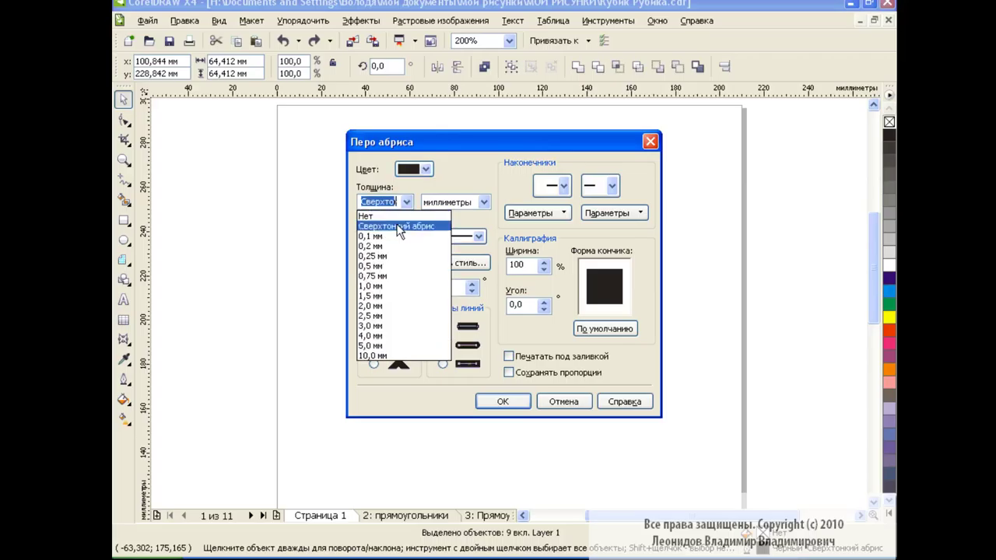
pyautogui.click(395, 285)
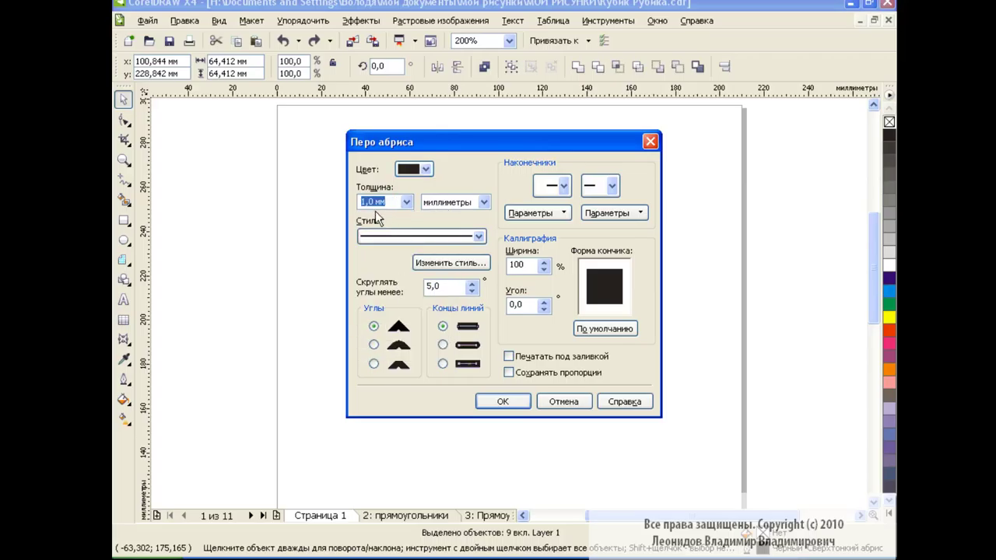
pyautogui.click(503, 401)
pyautogui.click(303, 20)
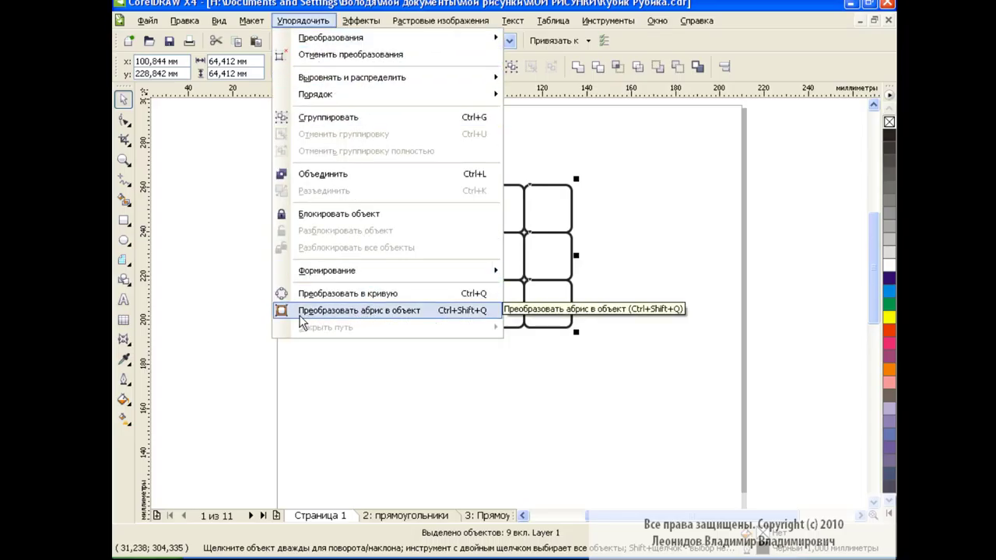
# Convert the outlines to objects and give them a 45° linear dark-to-light grey fountain fill
pyautogui.click(395, 314)
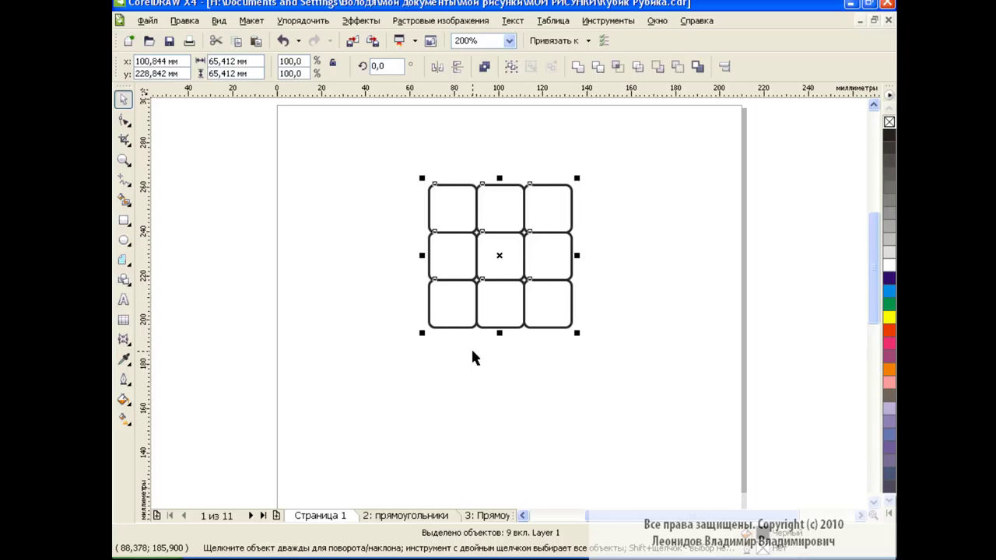
pyautogui.click(124, 399)
pyautogui.click(179, 420)
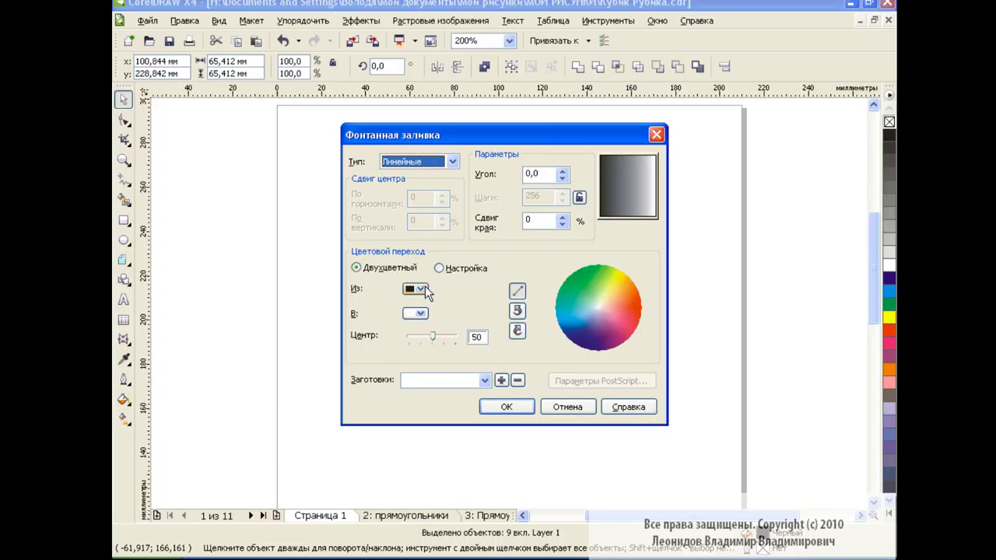
pyautogui.click(420, 313)
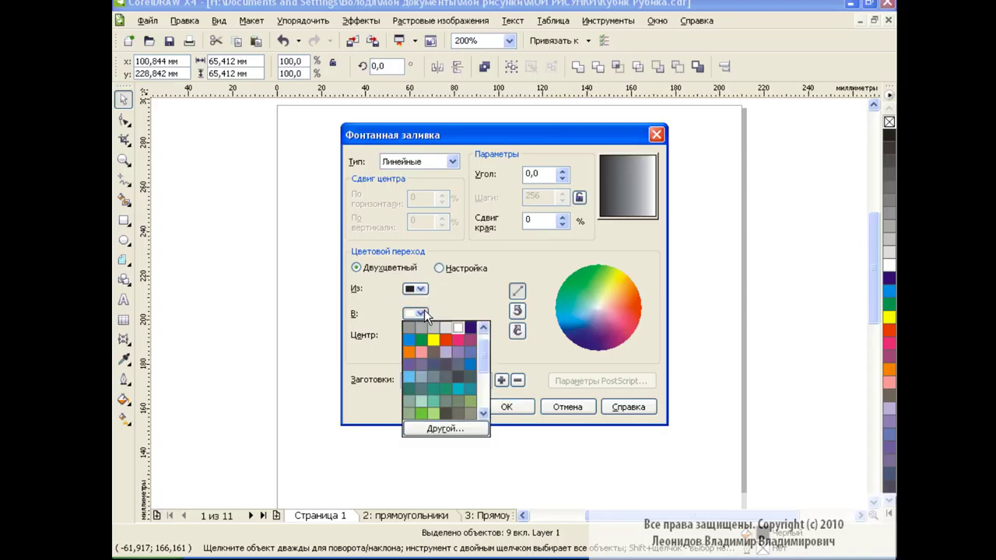
pyautogui.click(434, 328)
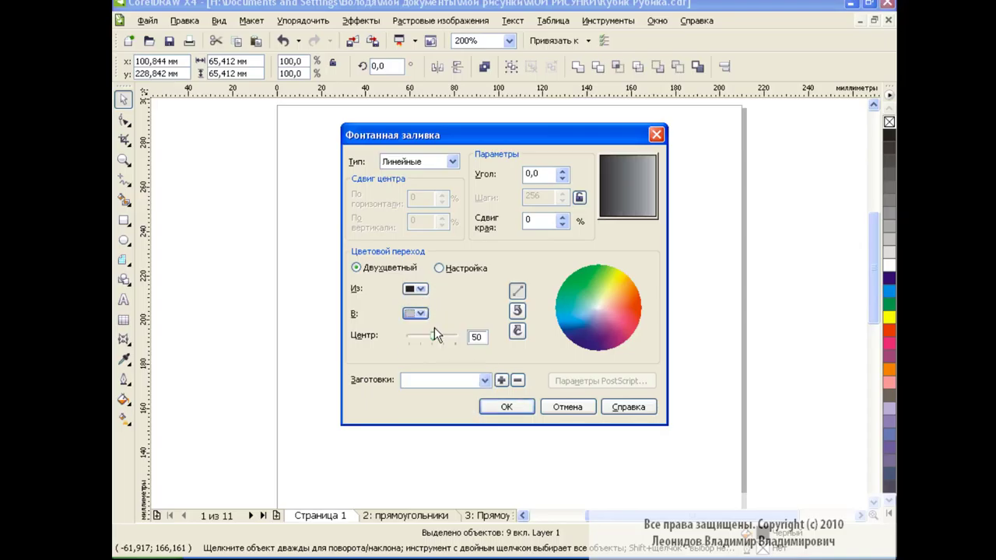
pyautogui.press('Tab')
pyautogui.write('45')
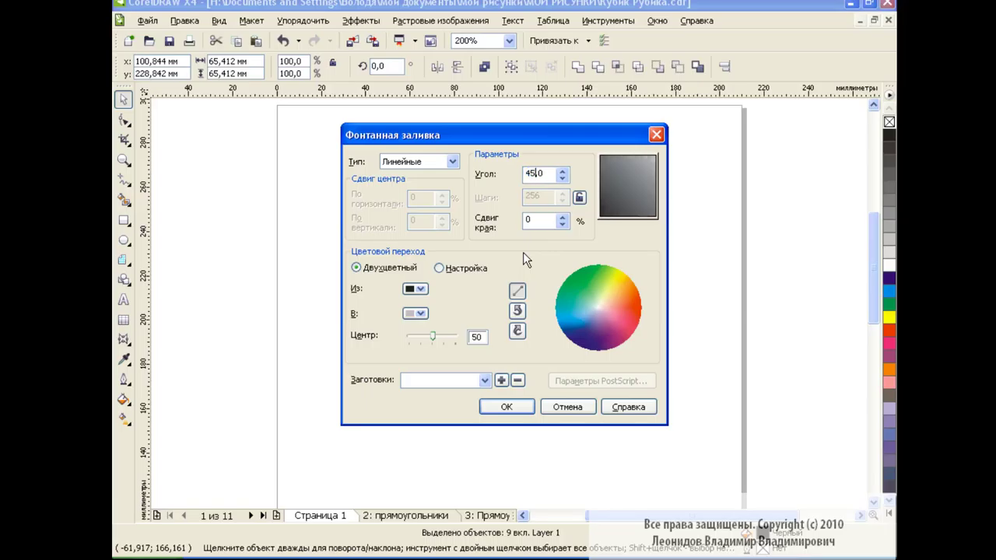
pyautogui.click(506, 407)
pyautogui.click(607, 314)
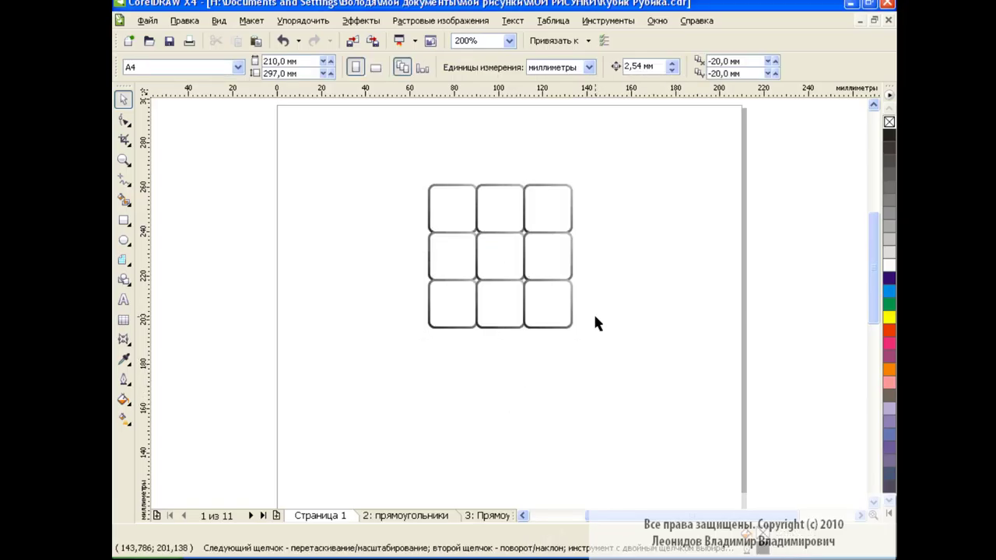
# With Smart Fill, colour the top-left and middle-right cells blue
pyautogui.click(125, 200)
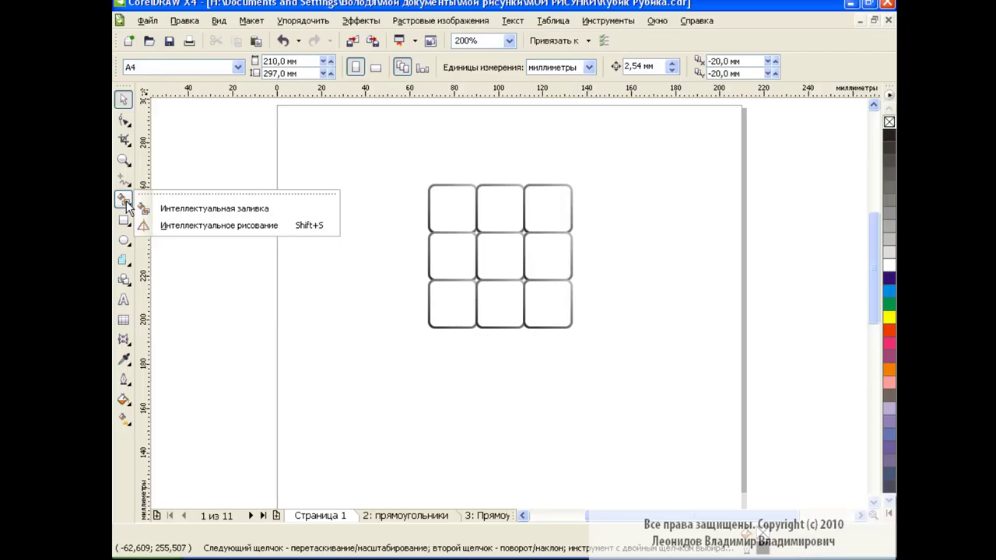
pyautogui.click(167, 209)
pyautogui.click(320, 67)
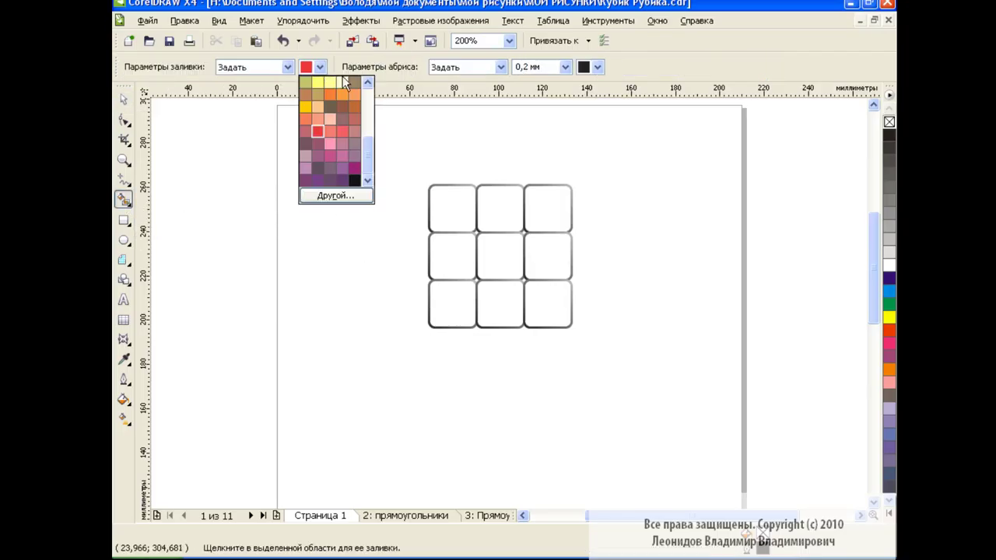
pyautogui.scroll(5, 368, 94)
pyautogui.click(329, 106)
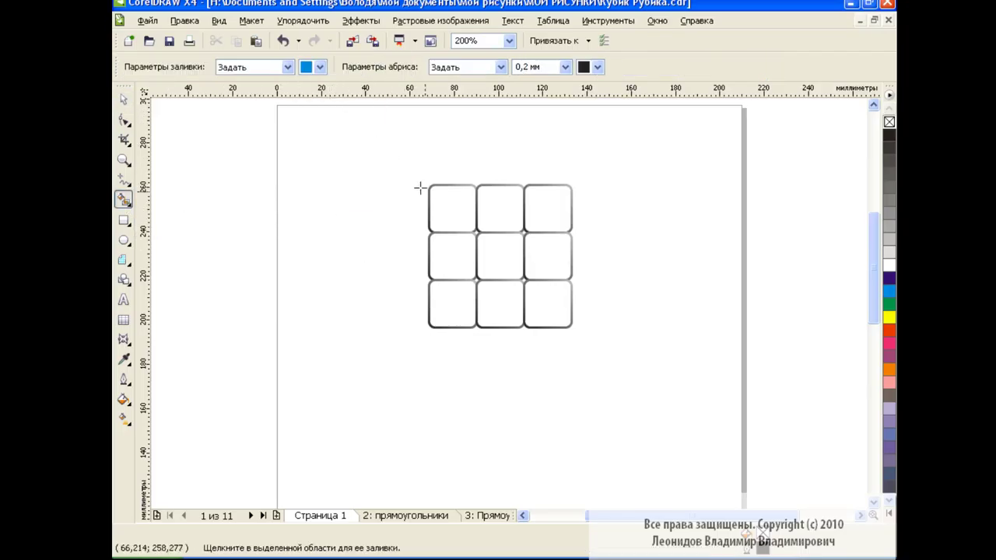
pyautogui.click(454, 204)
pyautogui.click(549, 255)
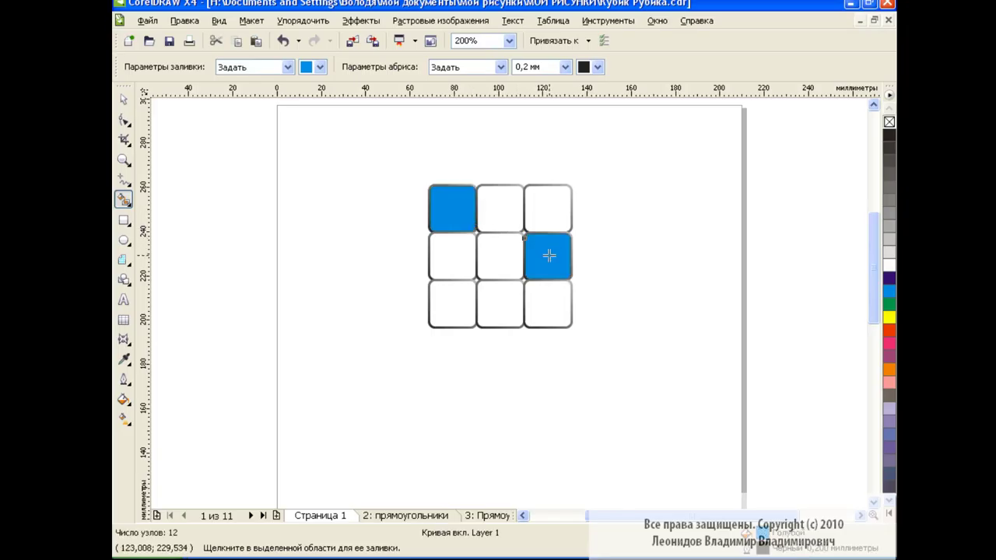
# Fill the top-right, middle-left and bottom-right cells yellow, and top-middle and bottom-left green
pyautogui.click(319, 67)
pyautogui.click(320, 100)
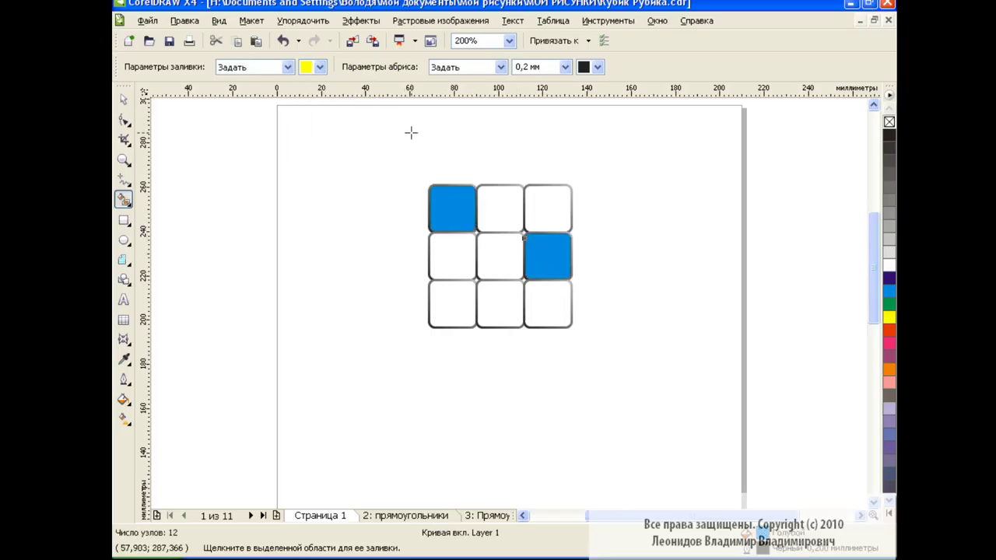
pyautogui.click(551, 204)
pyautogui.click(446, 256)
pyautogui.click(544, 300)
pyautogui.click(320, 66)
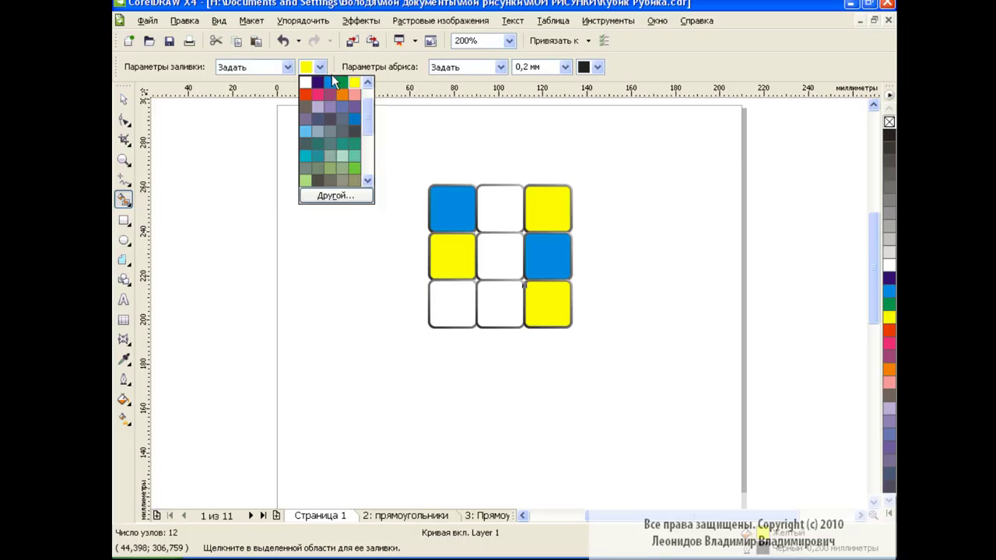
pyautogui.click(355, 167)
pyautogui.click(500, 209)
pyautogui.click(457, 310)
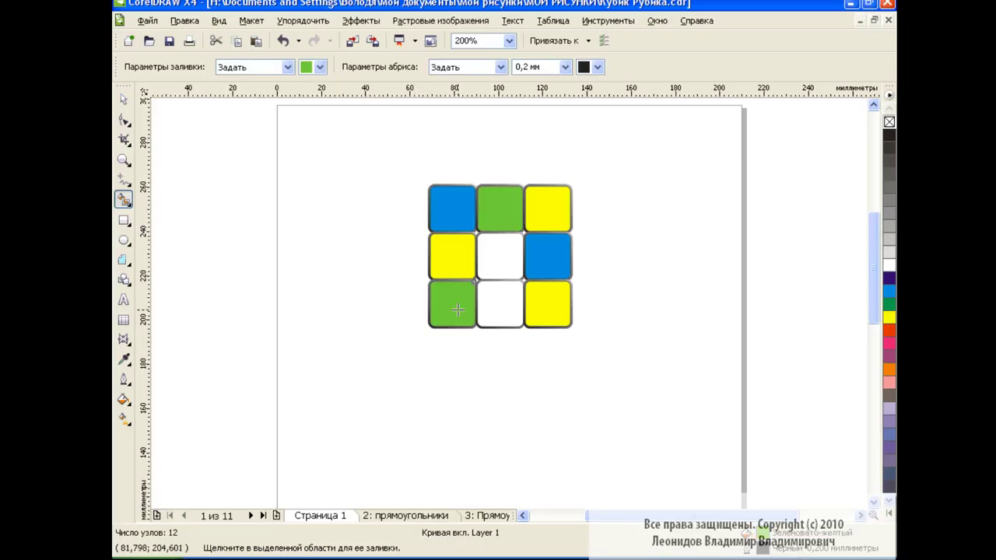
# Fill the centre cell red and the bottom-middle cell blue
pyautogui.click(320, 67)
pyautogui.click(368, 156)
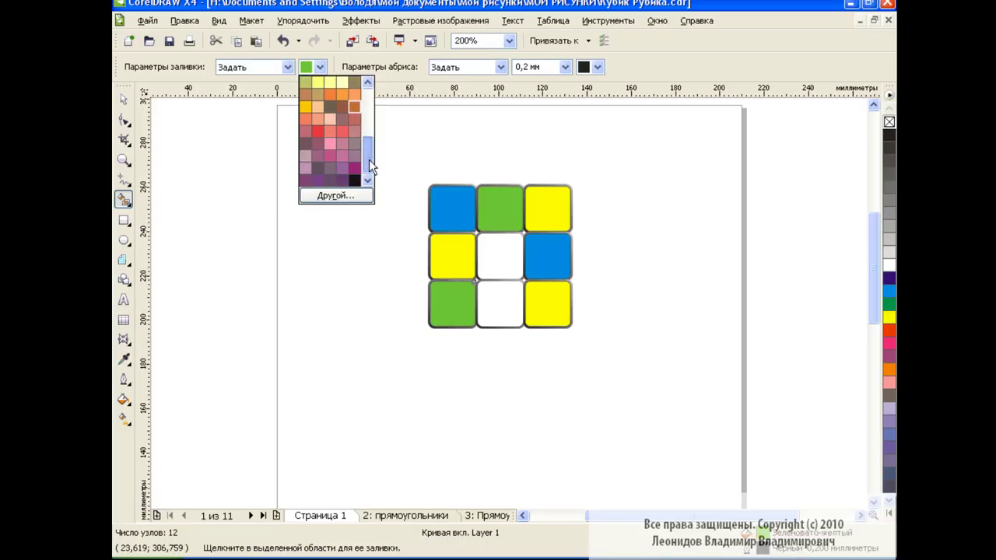
pyautogui.moveTo(369, 160); pyautogui.dragTo(369, 86)
pyautogui.click(317, 153)
pyautogui.click(504, 261)
pyautogui.click(320, 67)
pyautogui.click(330, 94)
pyautogui.click(516, 300)
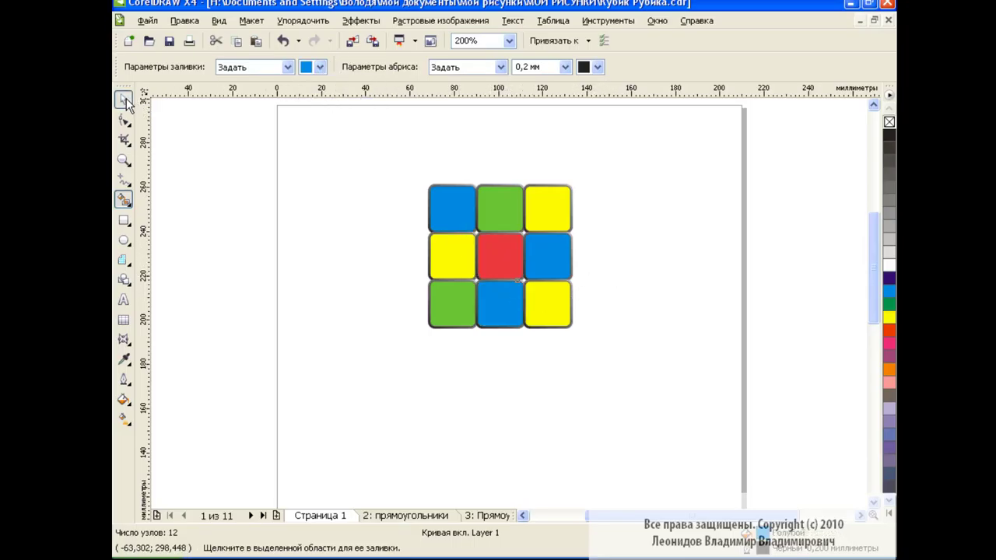
# Select all 18 cube pieces and group them
pyautogui.click(123, 100)
pyautogui.moveTo(390, 154)
pyautogui.mouseDown()
pyautogui.moveTo(424, 207)
pyautogui.moveTo(612, 347)
pyautogui.mouseUp()
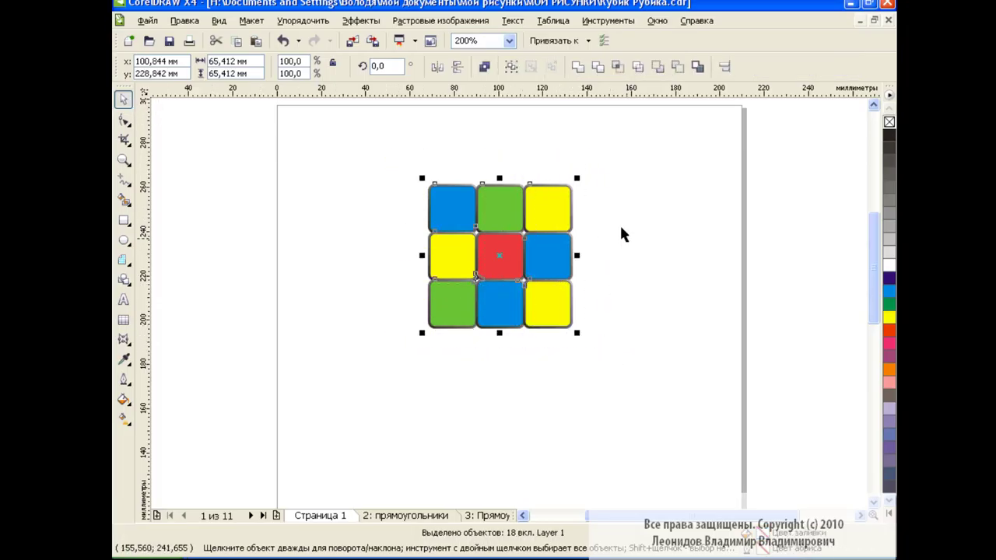
pyautogui.click(514, 67)
pyautogui.click(599, 291)
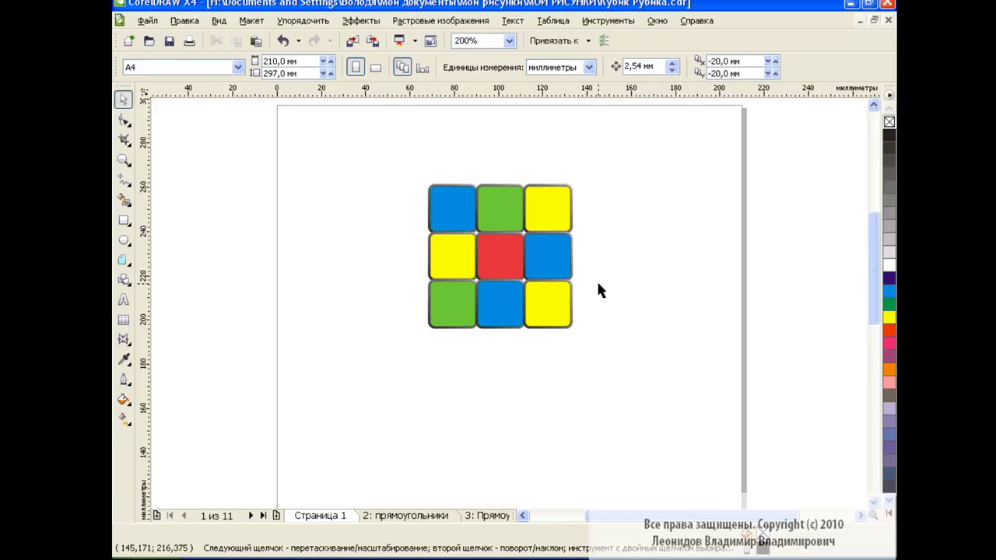
# Leave a flat copy of the cube face at the top-left of the page
pyautogui.moveTo(500, 254); pyautogui.dragTo(436, 306)
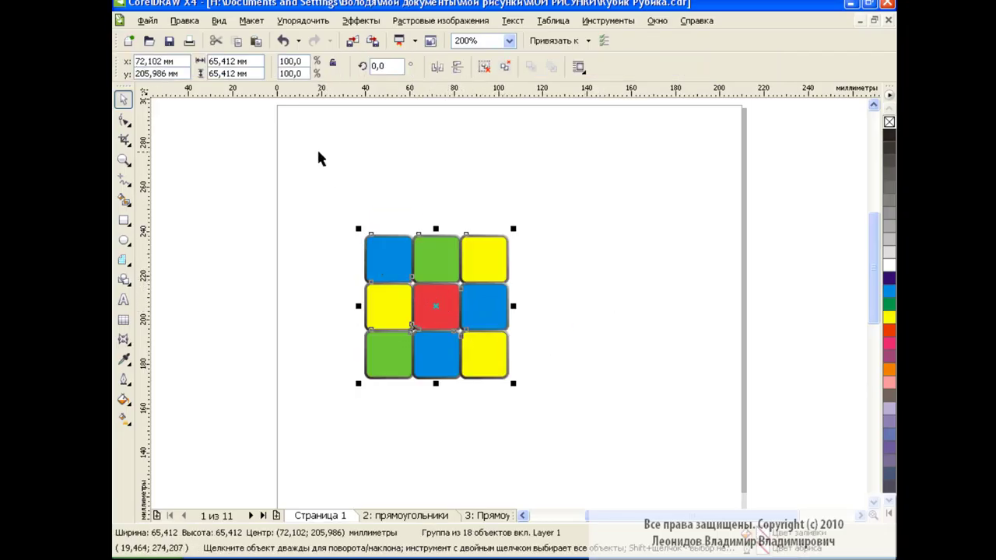
pyautogui.moveTo(438, 309); pyautogui.dragTo(219, 173)
pyautogui.click(444, 308)
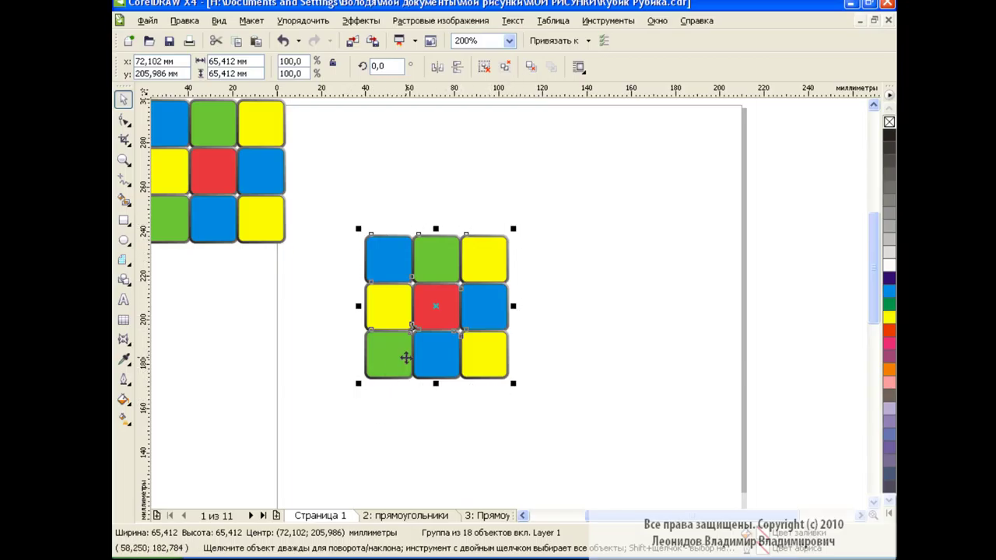
# Add perspective to the original face and slant it into a side face about 48.1 × 70.7 mm
pyautogui.click(361, 20)
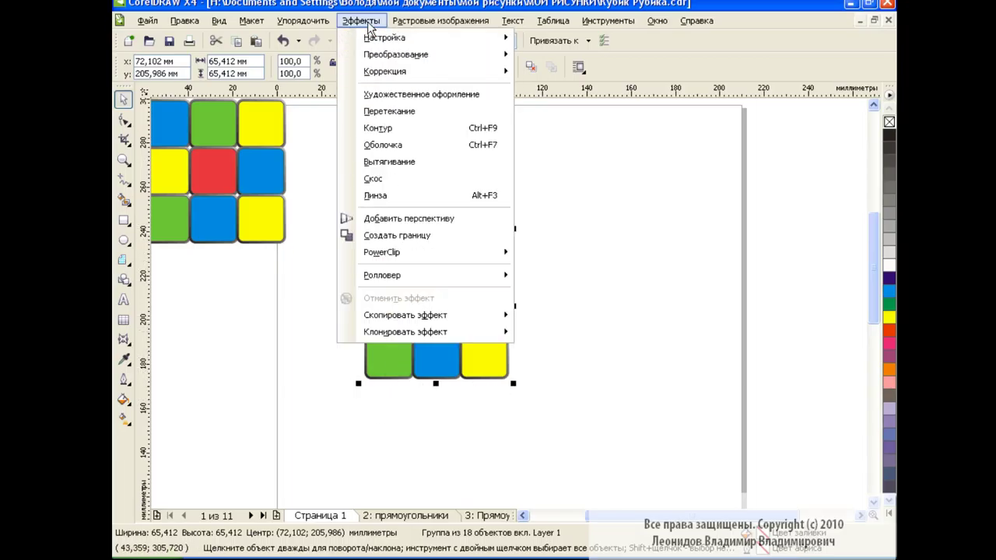
pyautogui.click(408, 219)
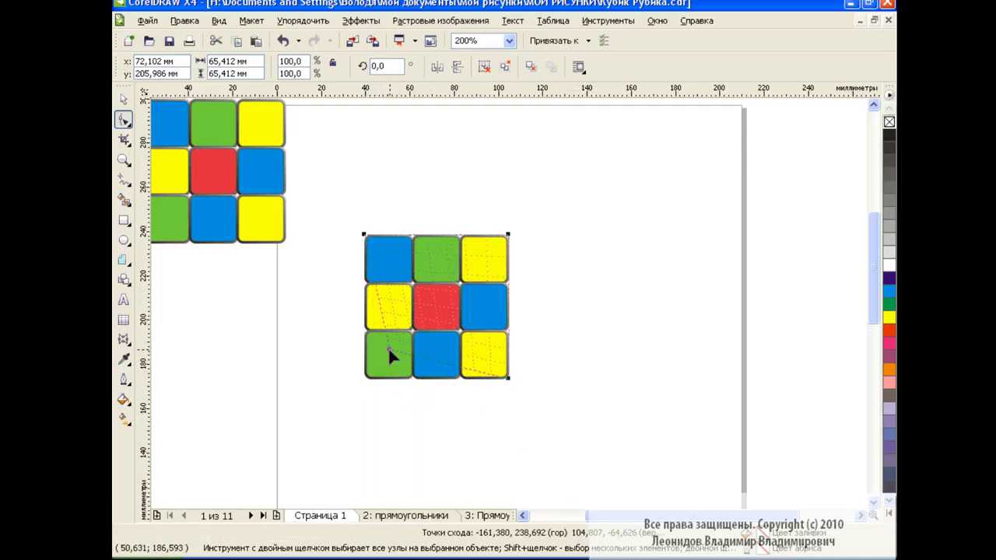
pyautogui.moveTo(364, 378); pyautogui.dragTo(393, 343)
pyautogui.moveTo(362, 232); pyautogui.dragTo(384, 191)
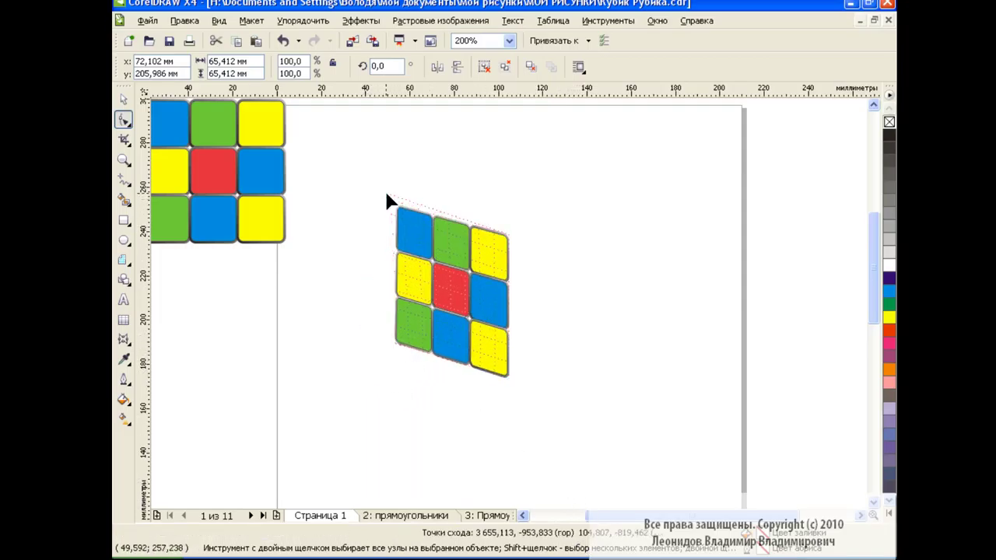
pyautogui.moveTo(508, 232); pyautogui.dragTo(503, 250)
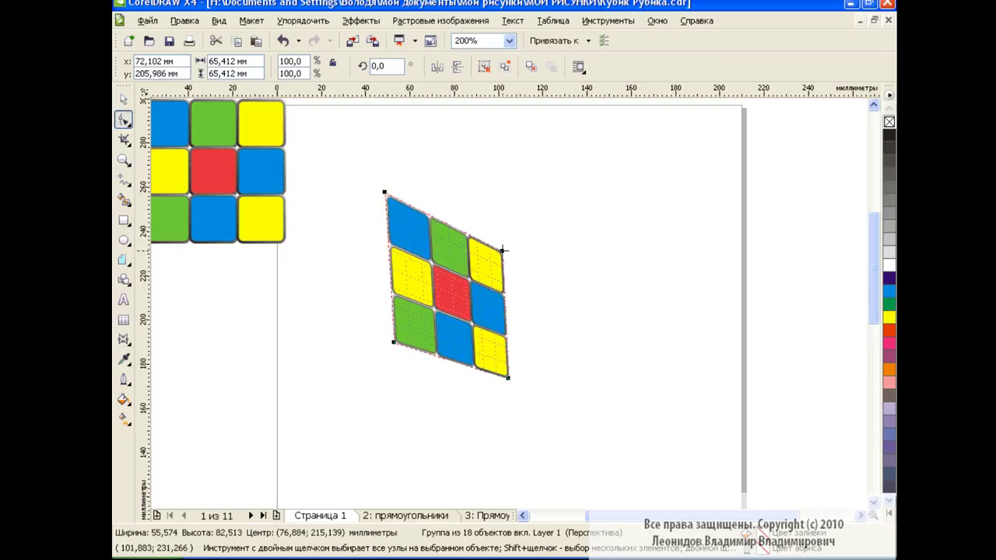
pyautogui.moveTo(385, 191); pyautogui.dragTo(394, 219)
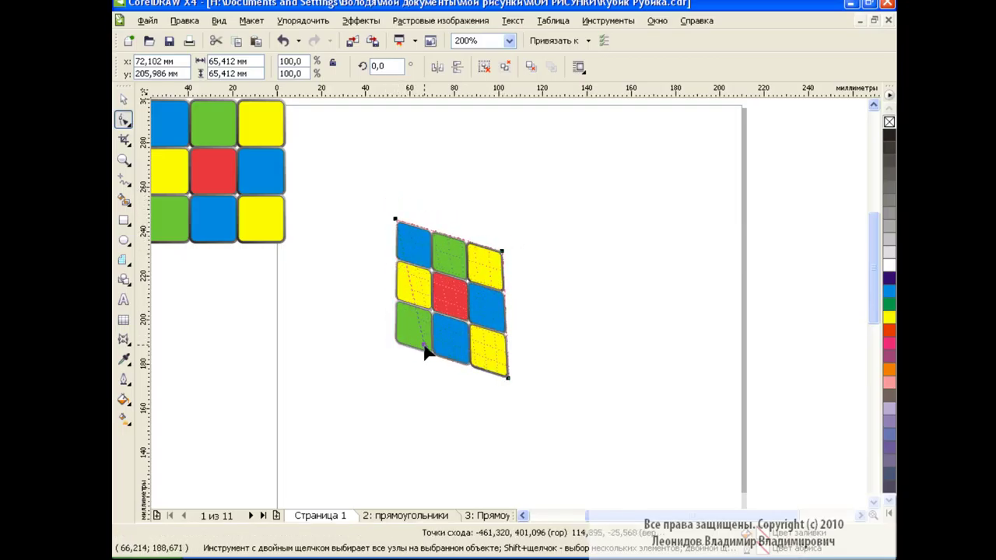
pyautogui.moveTo(417, 347); pyautogui.dragTo(414, 346)
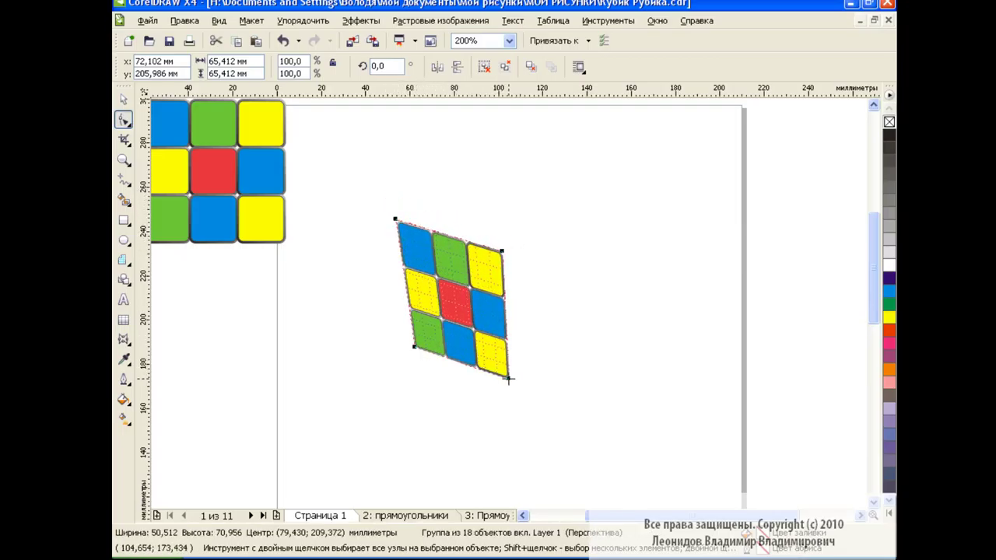
pyautogui.moveTo(509, 379); pyautogui.dragTo(503, 378)
pyautogui.moveTo(414, 347); pyautogui.dragTo(425, 333)
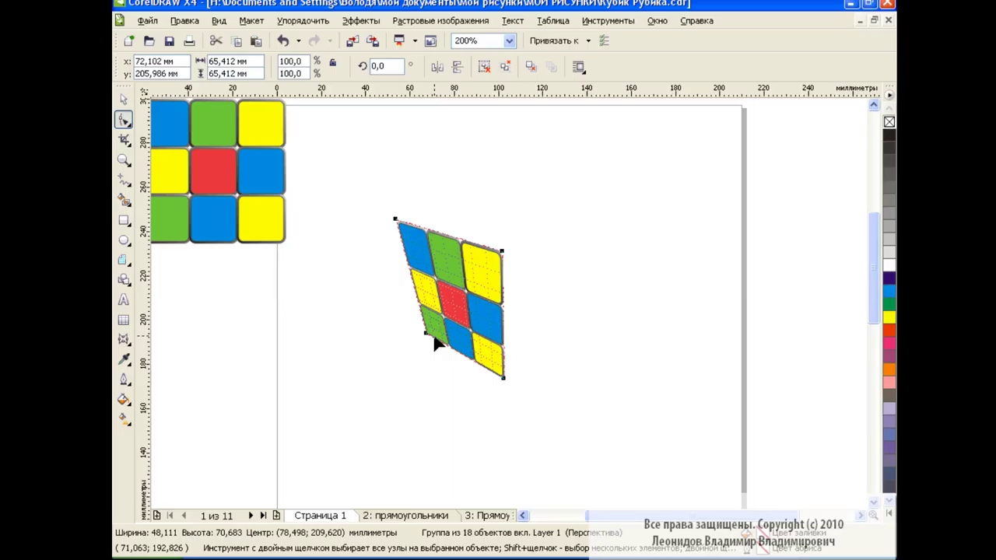
pyautogui.press('space')
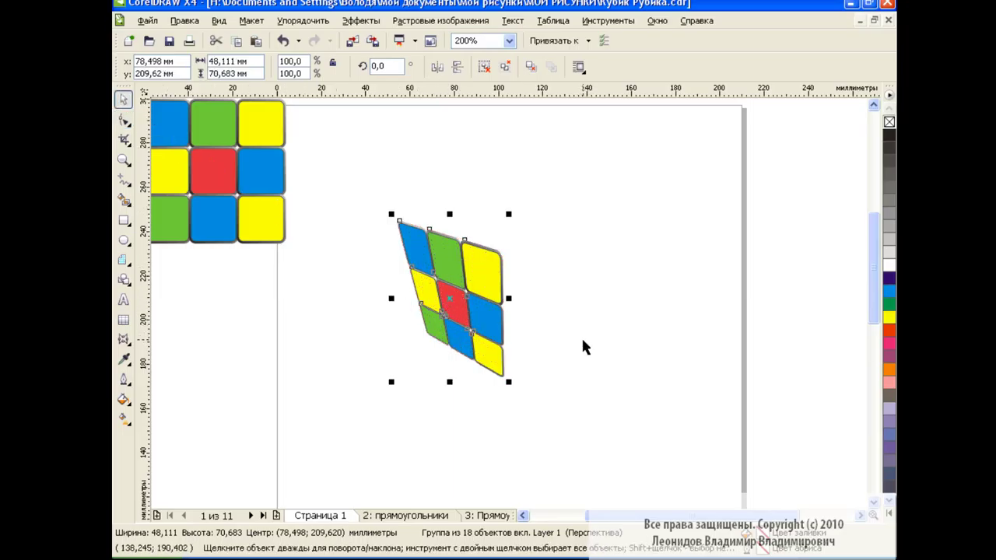
pyautogui.click(237, 41)
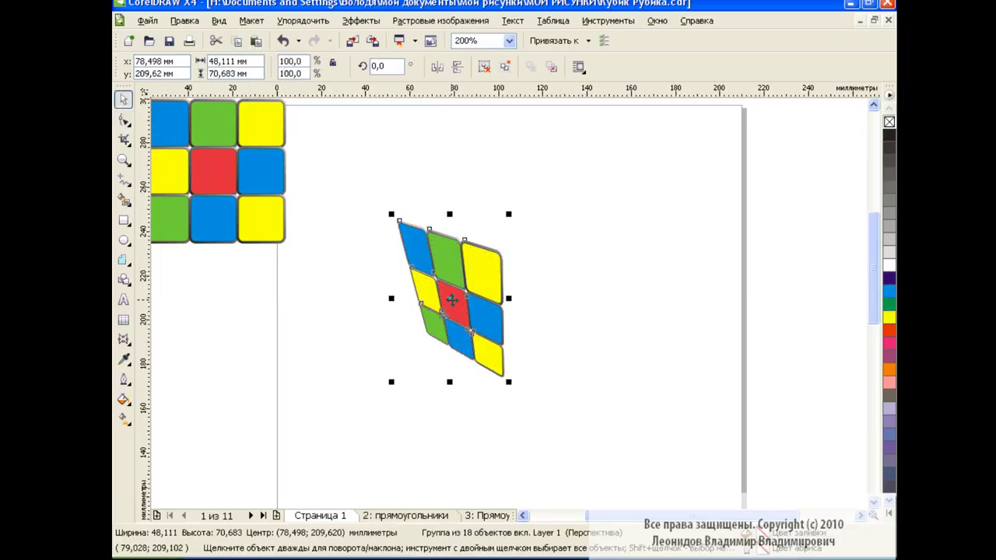
# Place a horizontally mirrored copy of the slanted face to its right and top-align both
pyautogui.moveTo(451, 299); pyautogui.dragTo(596, 319)
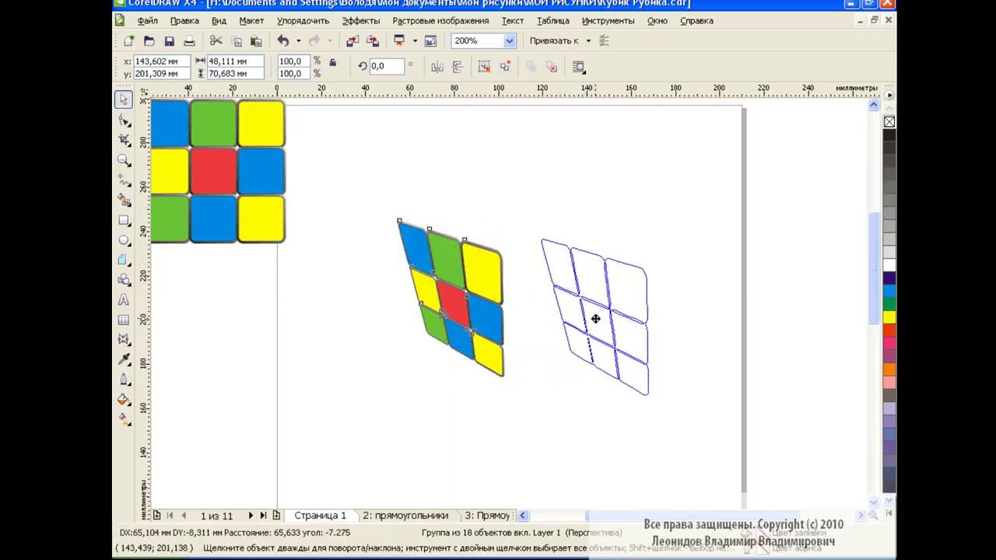
pyautogui.click(437, 69)
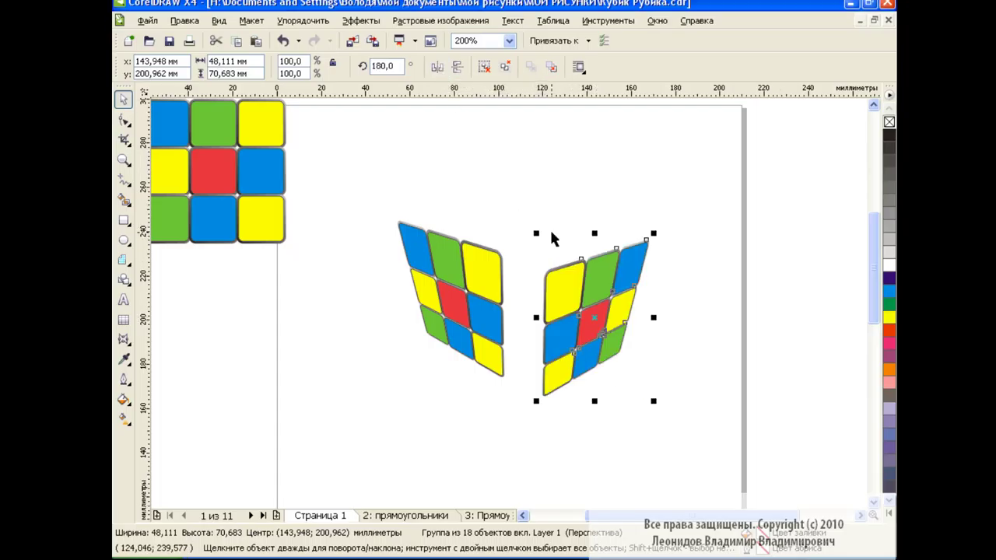
pyautogui.moveTo(381, 203); pyautogui.dragTo(686, 425)
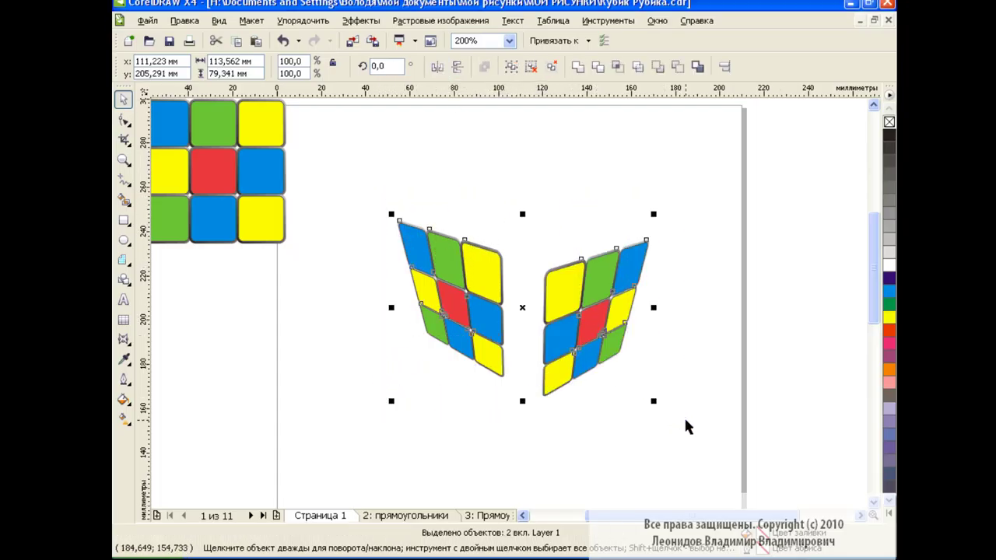
pyautogui.click(723, 66)
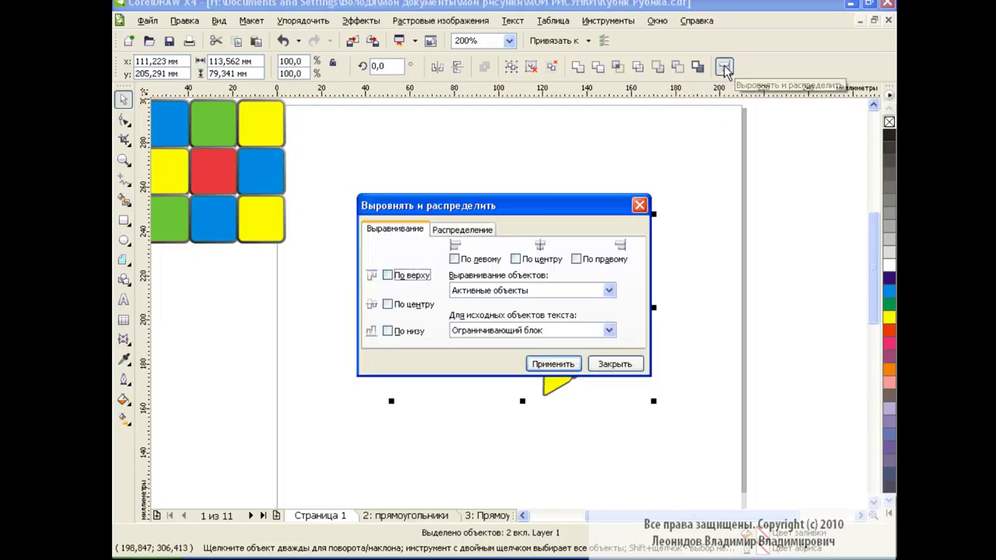
pyautogui.moveTo(436, 205); pyautogui.dragTo(646, 186)
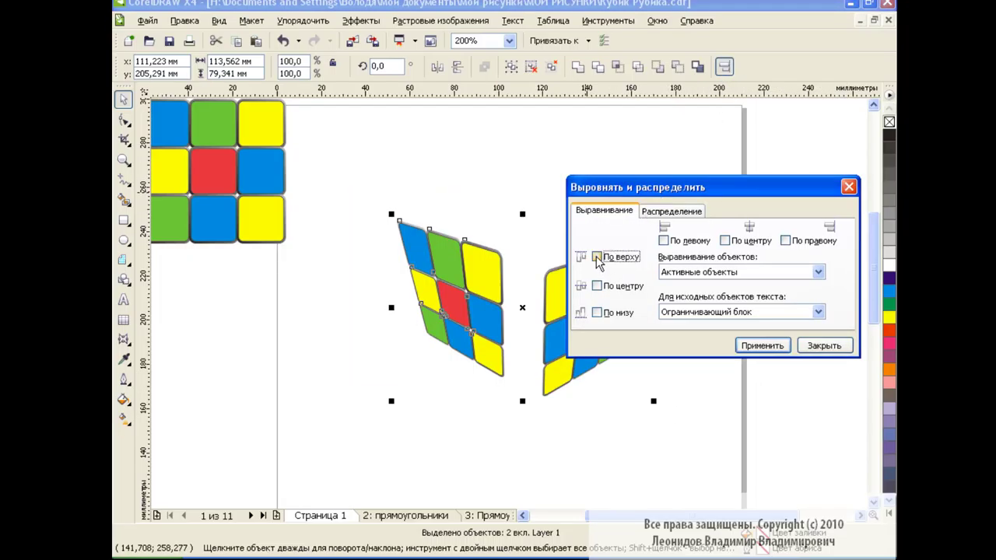
pyautogui.click(597, 256)
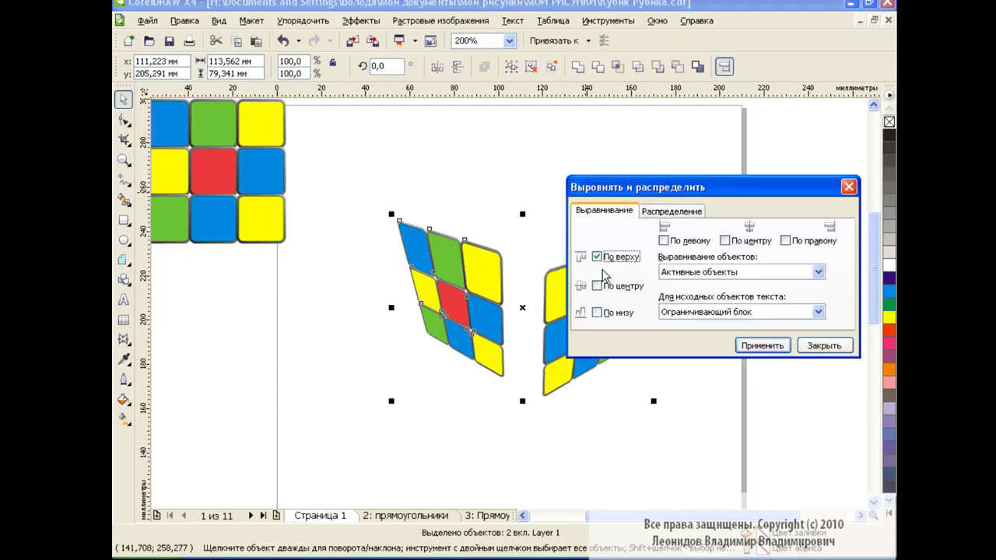
pyautogui.click(764, 348)
pyautogui.click(818, 345)
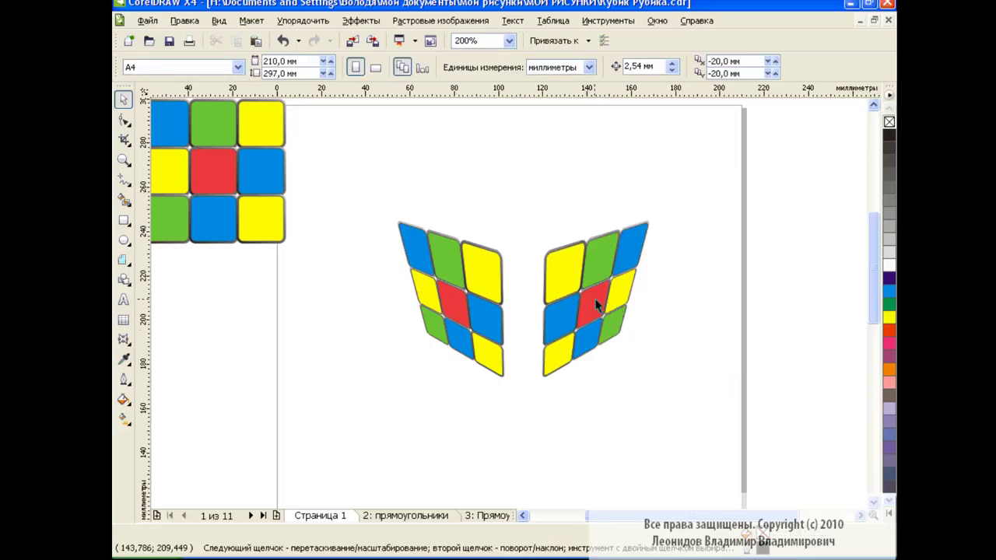
# Slide the mirrored face against the left face and re-align their top edges
pyautogui.click(595, 300)
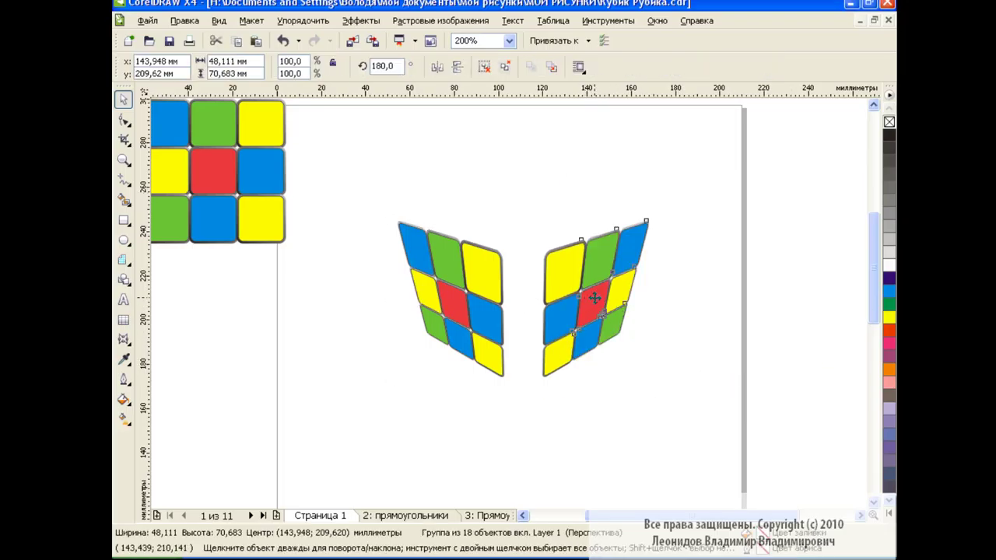
pyautogui.moveTo(595, 298); pyautogui.dragTo(557, 299)
pyautogui.click(670, 291)
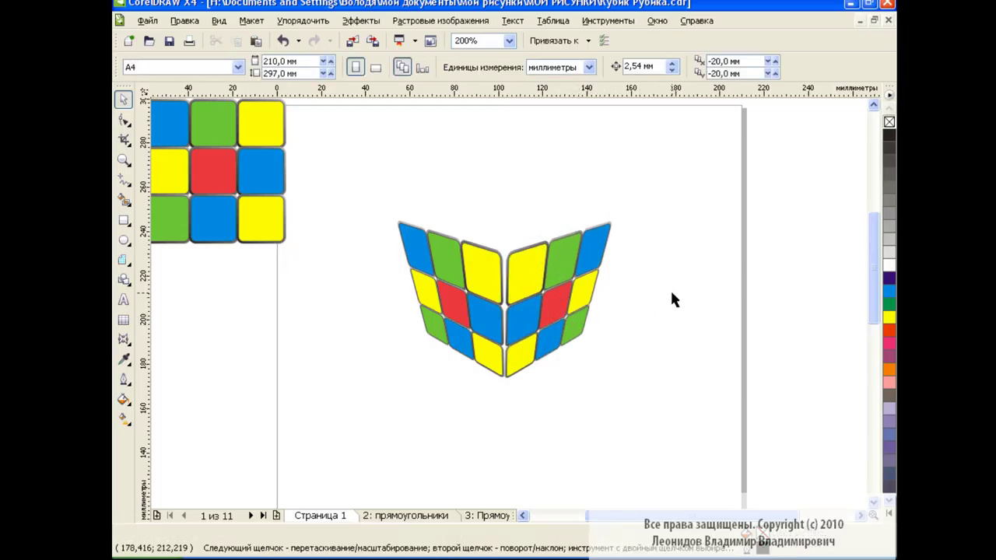
pyautogui.moveTo(376, 200); pyautogui.dragTo(641, 393)
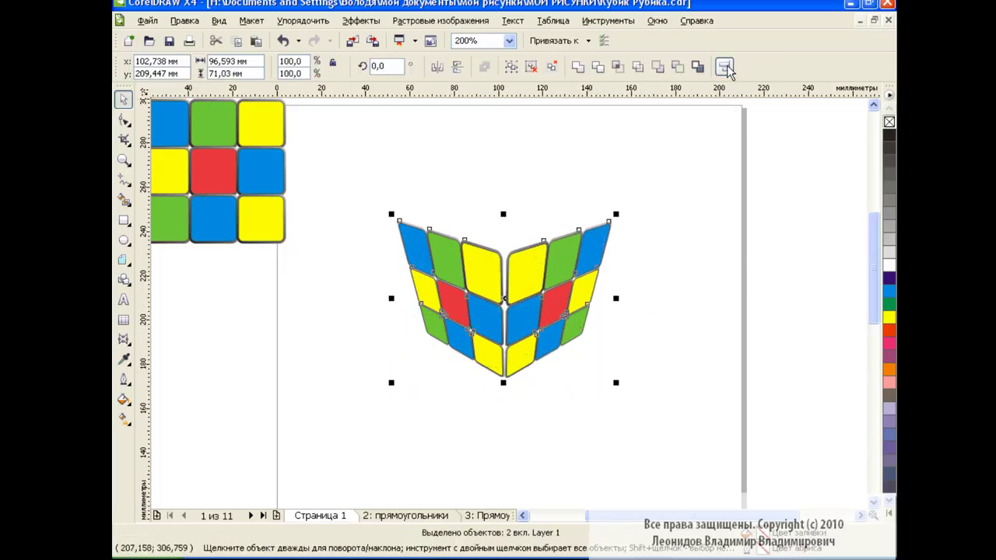
pyautogui.hotkey('ctrl', 'shift', 'a')
pyautogui.click(388, 275)
pyautogui.click(562, 372)
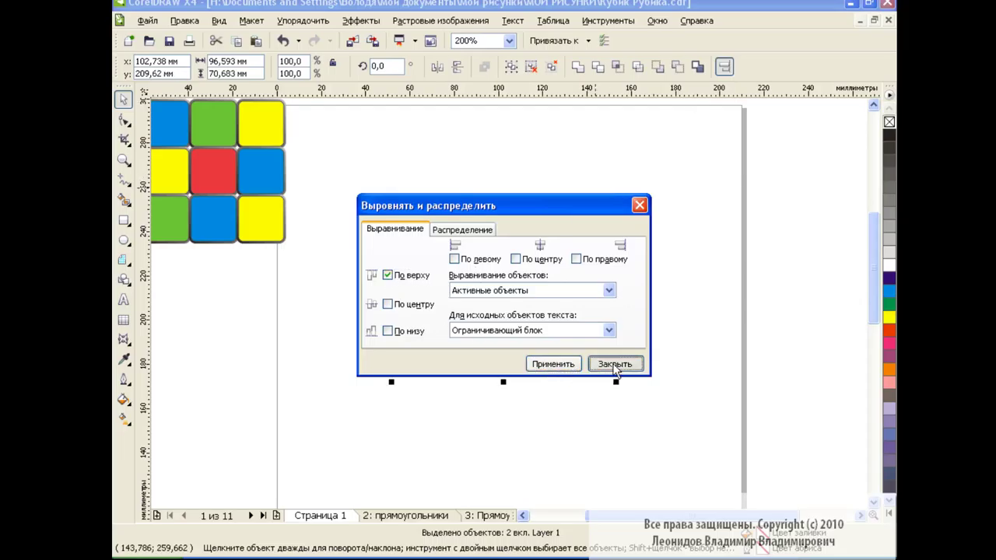
pyautogui.click(614, 364)
pyautogui.click(661, 303)
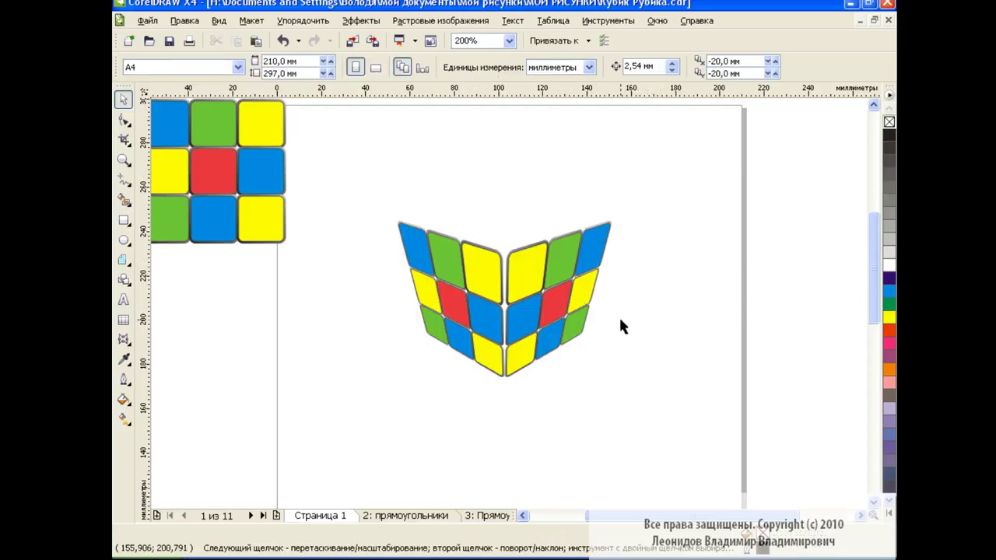
# Bring the flat face to the front above the sides, rotate it -135°, and stretch it slightly taller
pyautogui.moveTo(212, 171); pyautogui.dragTo(499, 185)
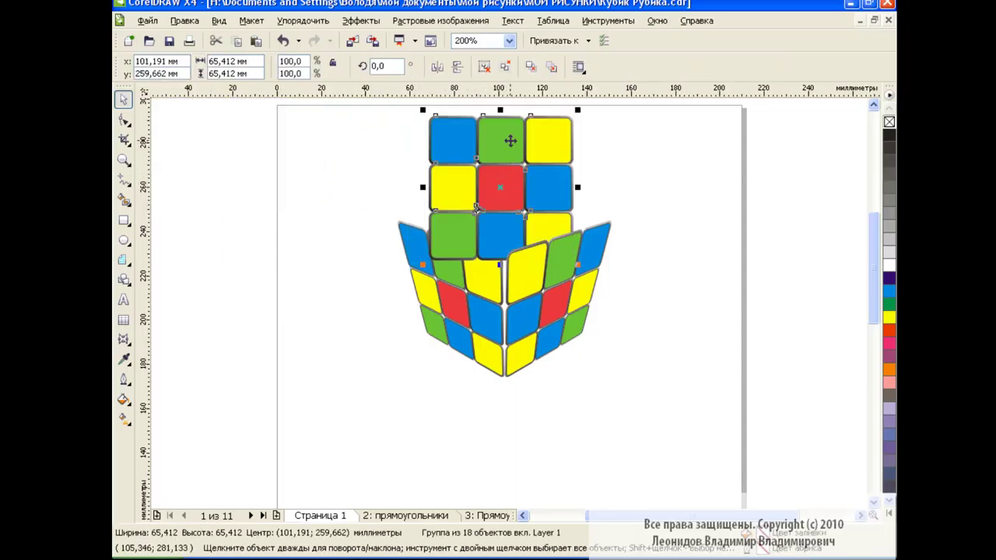
pyautogui.rightClick(509, 140)
pyautogui.moveTo(554, 314)
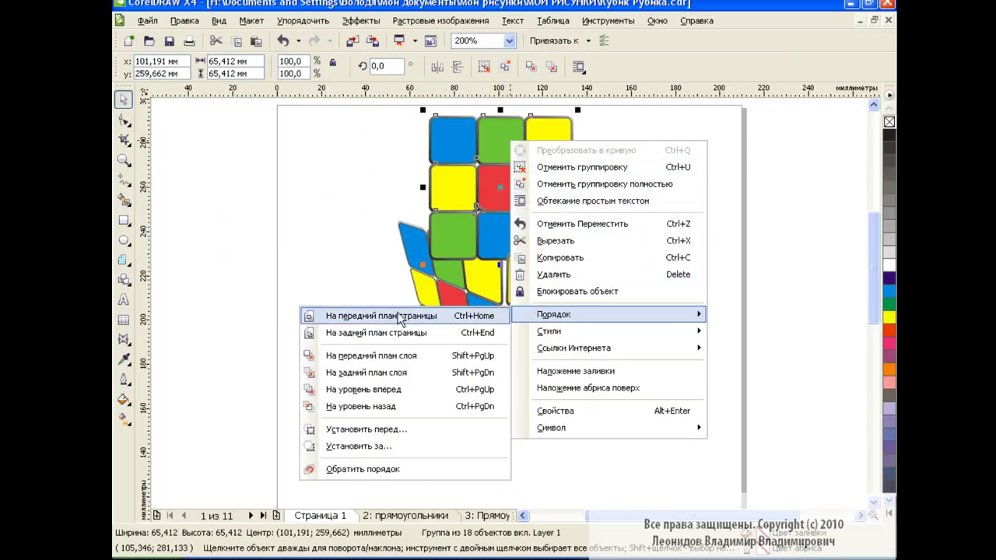
pyautogui.click(381, 319)
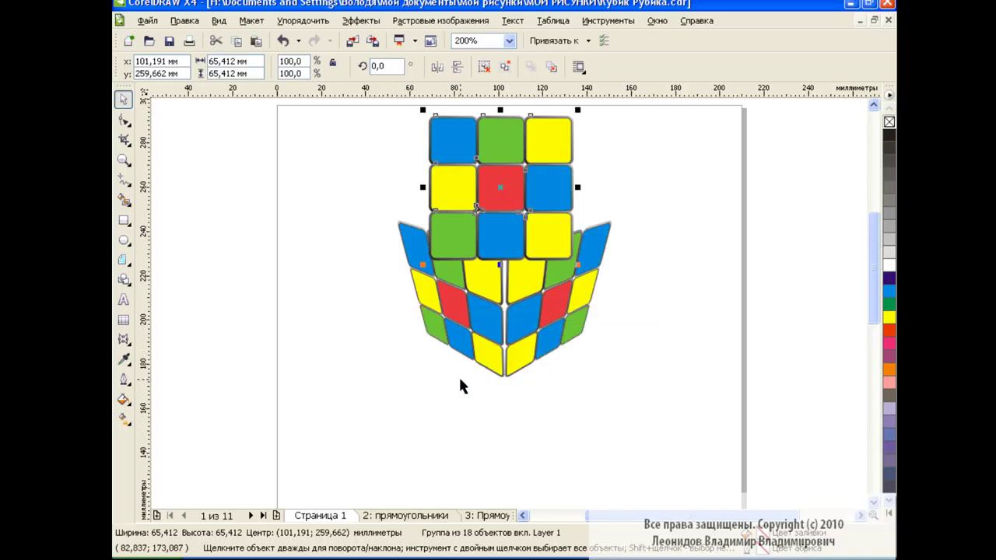
pyautogui.doubleClick(377, 65)
pyautogui.write('-135')
pyautogui.press('Return')
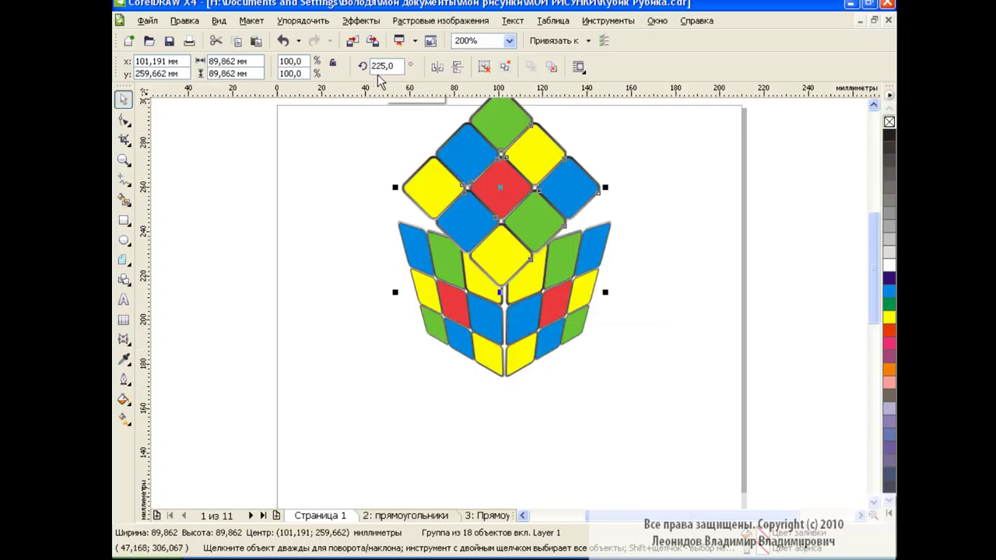
pyautogui.moveTo(382, 226); pyautogui.dragTo(652, 263)
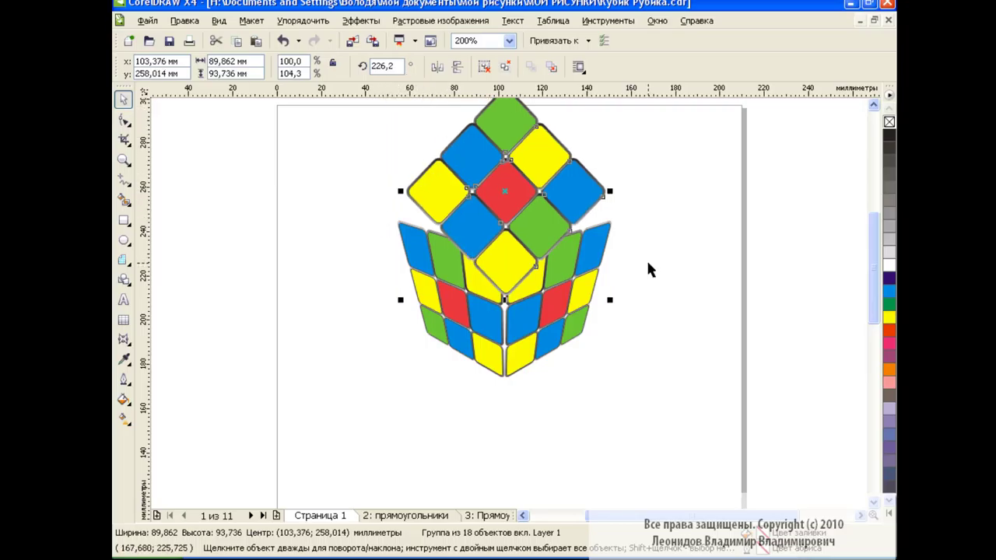
pyautogui.click(361, 20)
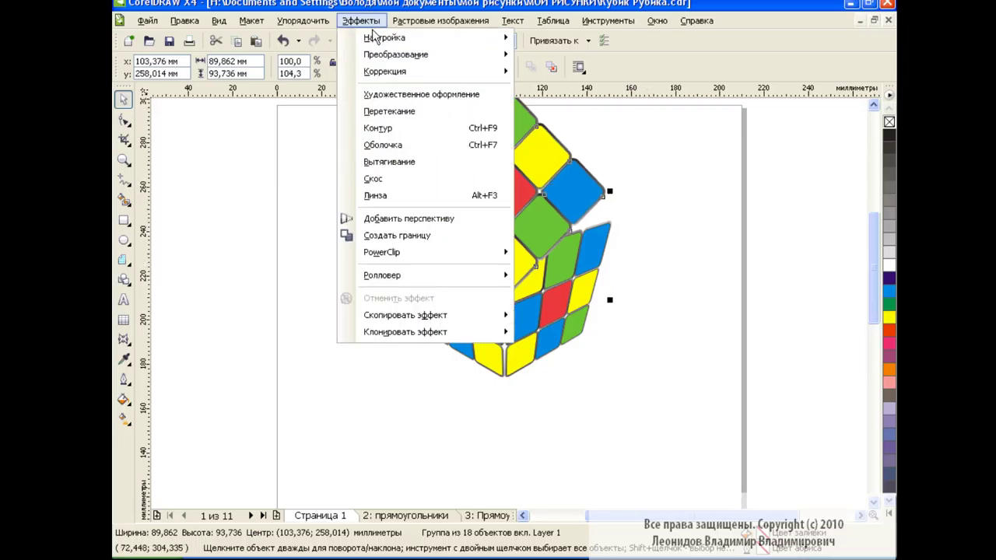
# Apply perspective to the diamond face, flattening it to about 96.6 × 33.2 mm, then nudge it left and down
pyautogui.click(410, 219)
pyautogui.moveTo(404, 290); pyautogui.dragTo(387, 246)
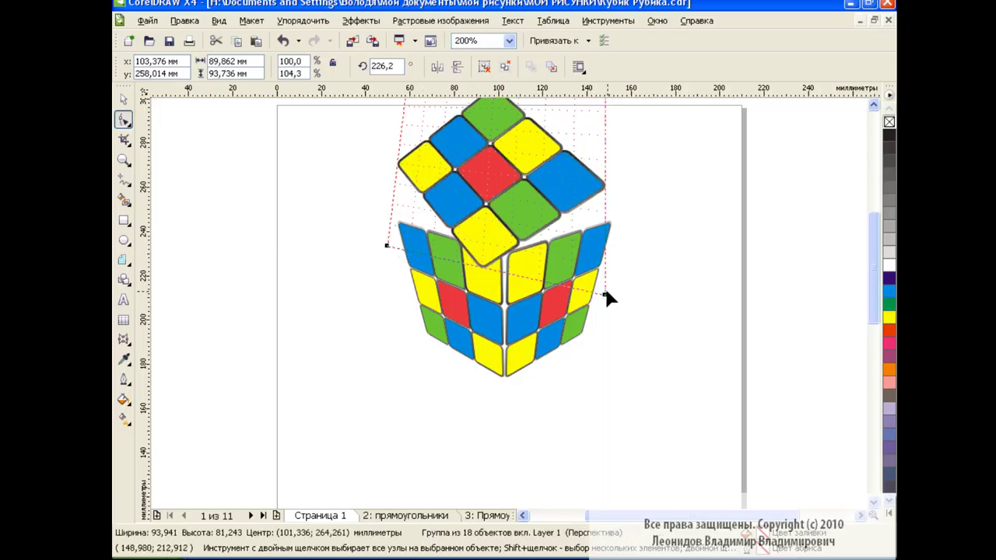
pyautogui.moveTo(607, 297); pyautogui.dragTo(627, 246)
pyautogui.scroll(1, 871, 270)
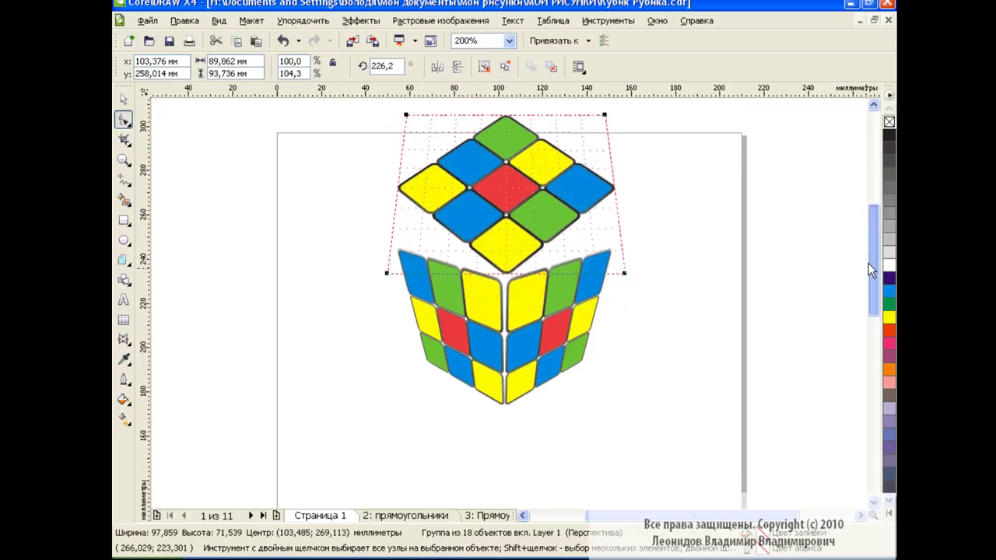
pyautogui.moveTo(604, 115); pyautogui.dragTo(602, 188)
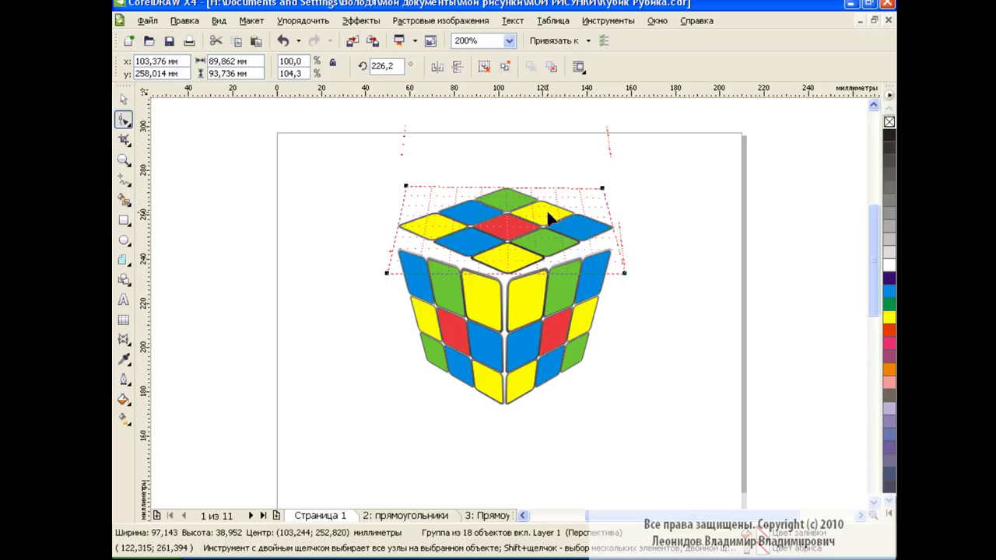
pyautogui.click(404, 187)
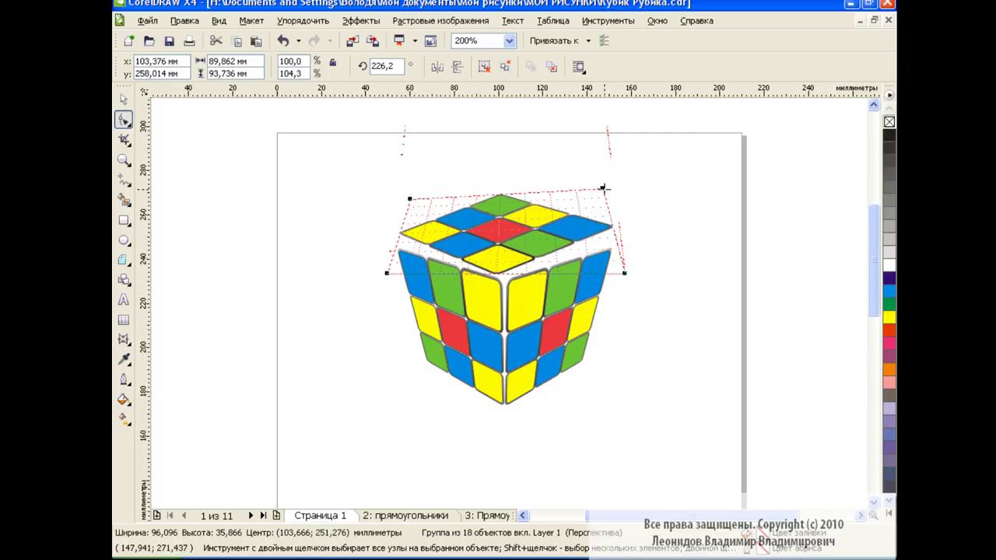
pyautogui.moveTo(602, 188); pyautogui.dragTo(599, 200)
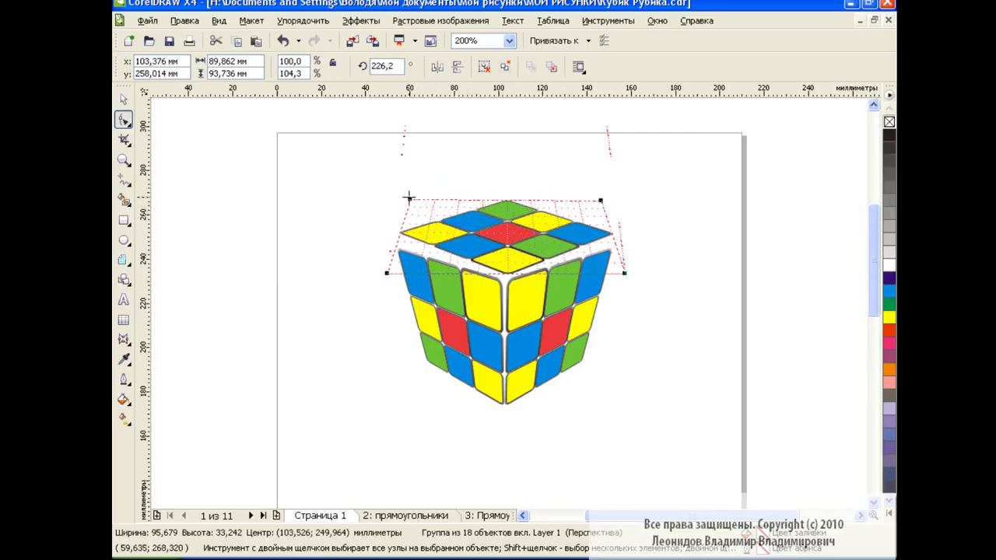
pyautogui.moveTo(408, 198); pyautogui.dragTo(409, 199)
pyautogui.moveTo(619, 275); pyautogui.dragTo(624, 276)
pyautogui.click(124, 99)
pyautogui.moveTo(506, 239); pyautogui.dragTo(500, 243)
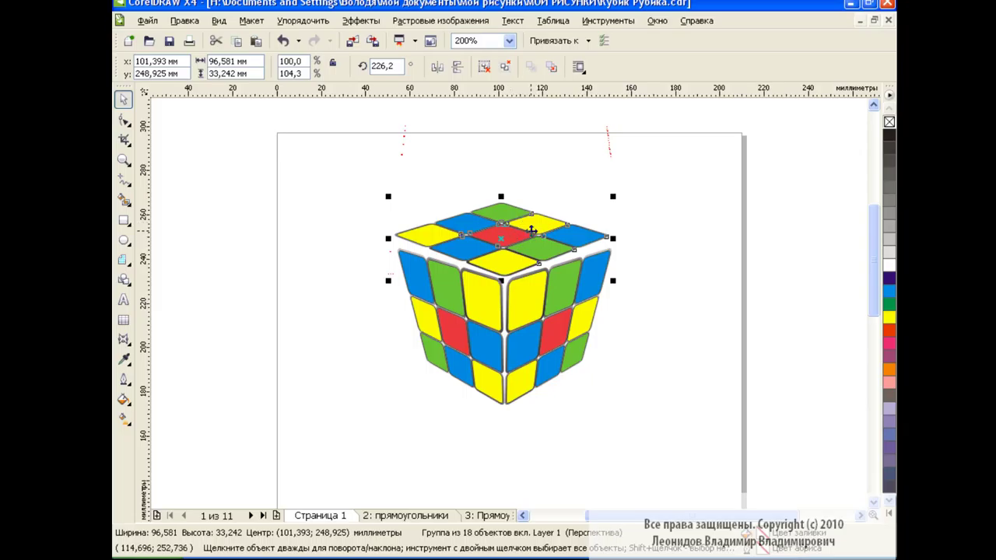
# Apply a straight-line envelope to the top face and pull its top corners down
pyautogui.click(123, 339)
pyautogui.click(159, 414)
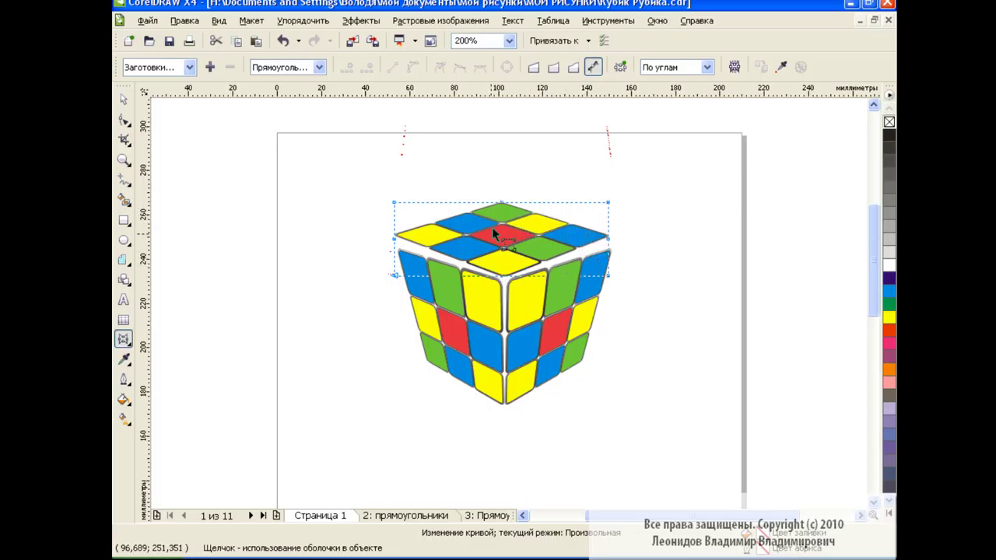
pyautogui.click(534, 68)
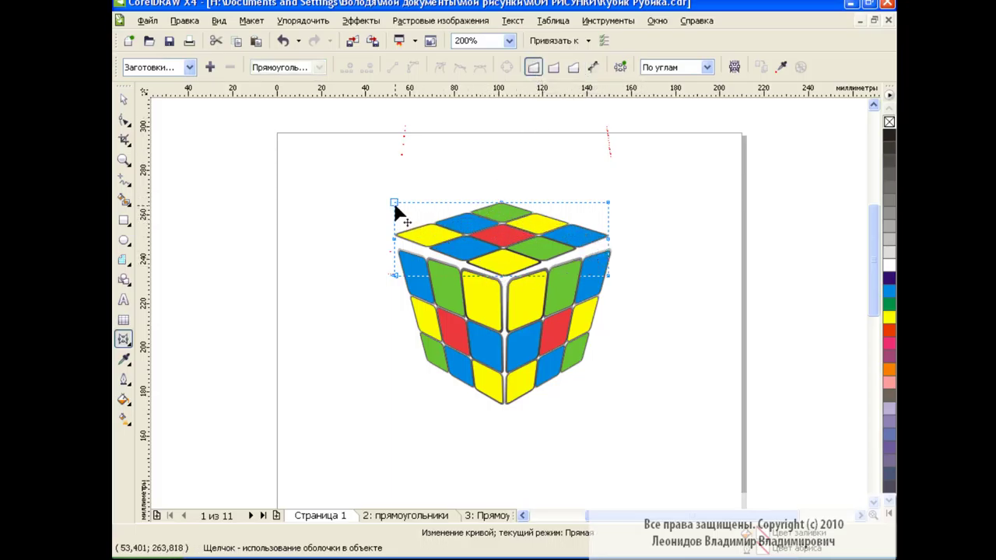
pyautogui.moveTo(394, 203)
pyautogui.mouseDown()
pyautogui.moveTo(399, 247)
pyautogui.moveTo(393, 220)
pyautogui.mouseUp()
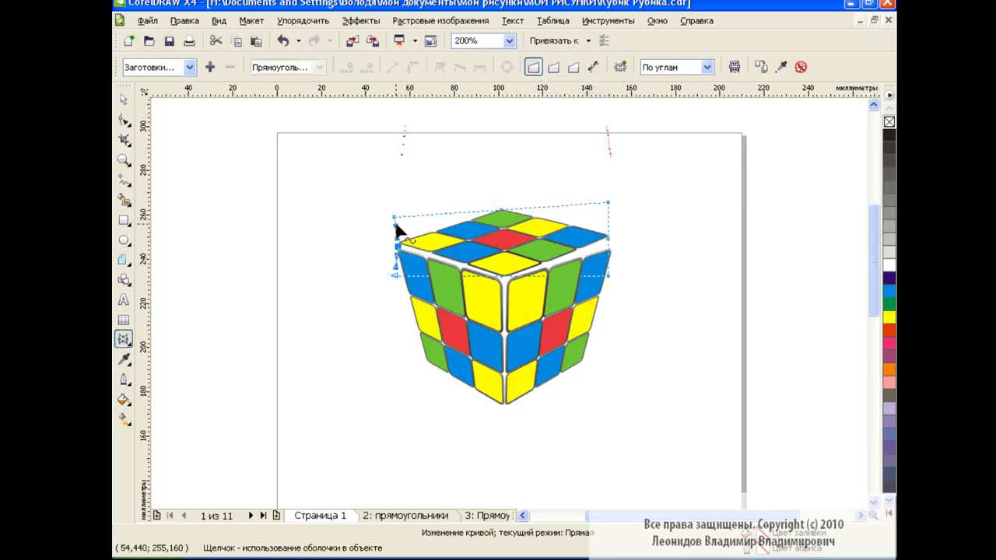
pyautogui.moveTo(607, 203)
pyautogui.mouseDown()
pyautogui.moveTo(608, 230)
pyautogui.moveTo(609, 221)
pyautogui.mouseUp()
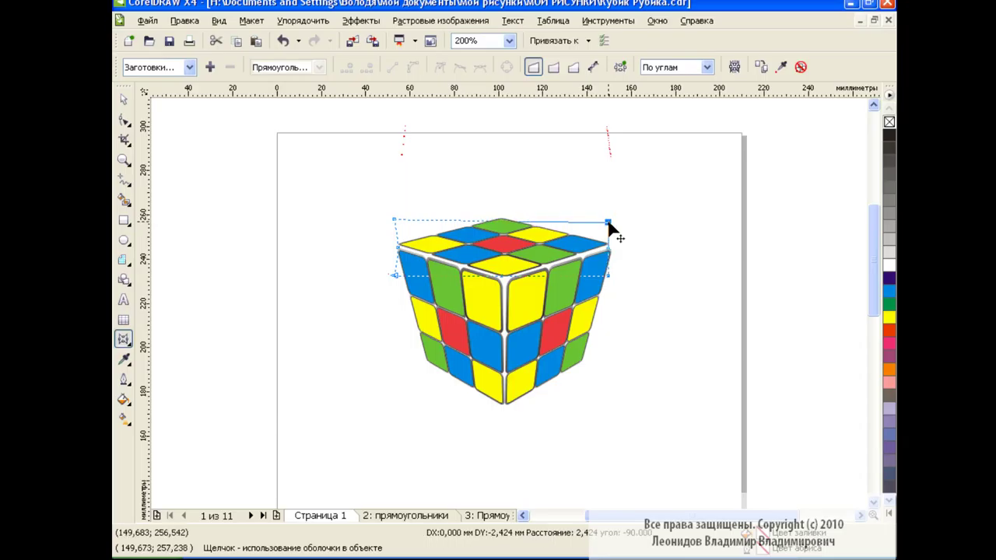
pyautogui.moveTo(394, 220); pyautogui.dragTo(393, 222)
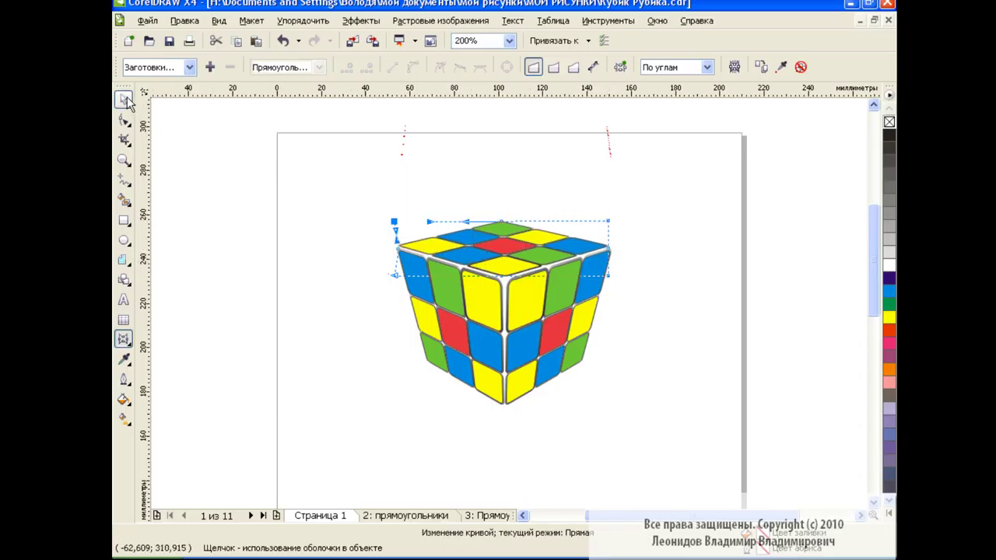
# Scale the top face down slightly to about 93.1 × 24.2 mm to fit the sides
pyautogui.click(124, 100)
pyautogui.click(347, 214)
pyautogui.click(498, 249)
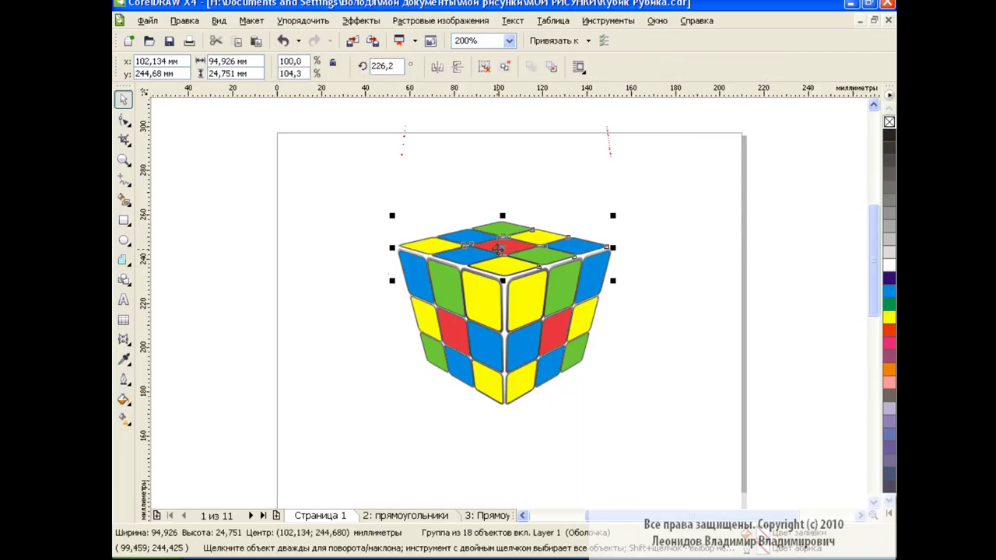
pyautogui.moveTo(502, 216); pyautogui.dragTo(502, 217)
pyautogui.moveTo(391, 247); pyautogui.dragTo(390, 249)
pyautogui.click(665, 274)
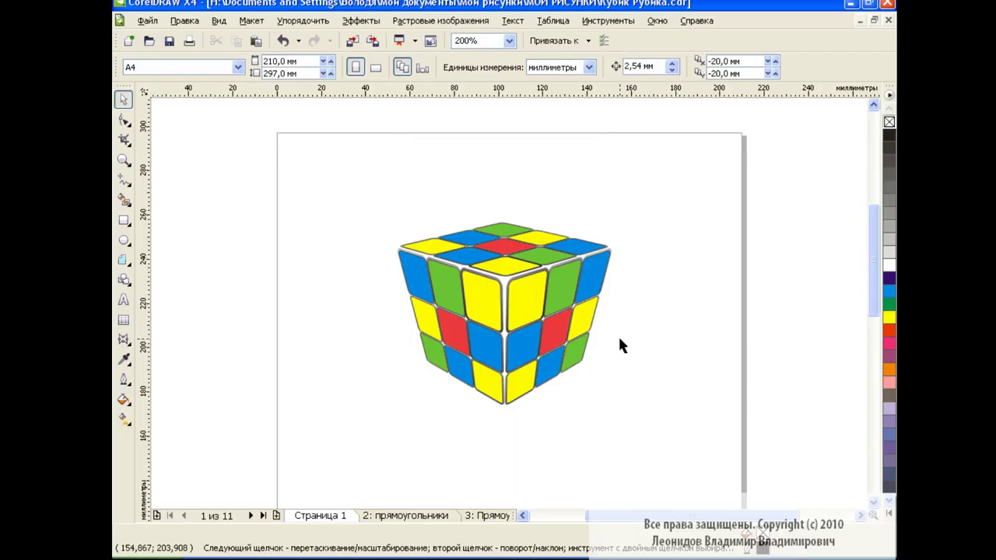
# Draw a square and scale it to about 69% over the cube's right face
pyautogui.click(123, 220)
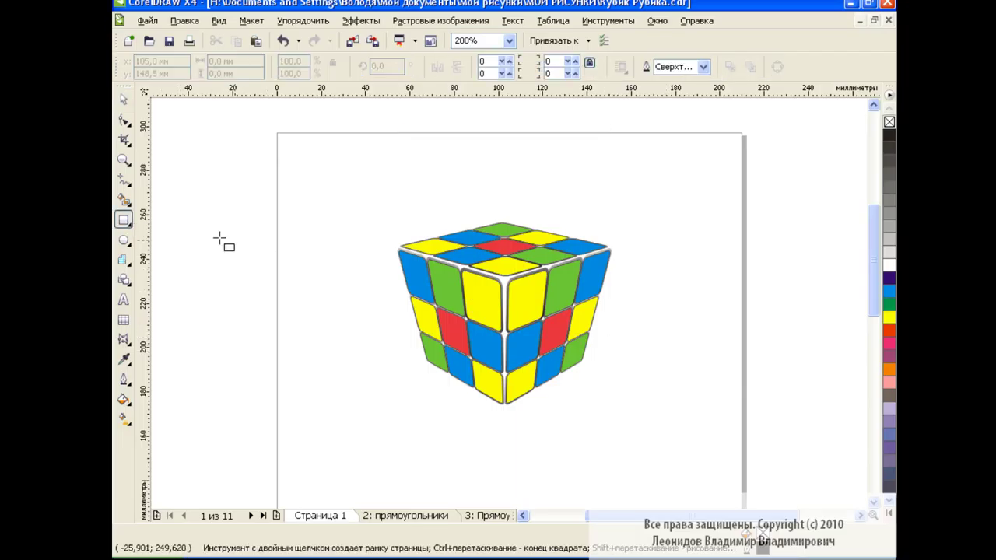
pyautogui.moveTo(428, 201); pyautogui.dragTo(604, 375)
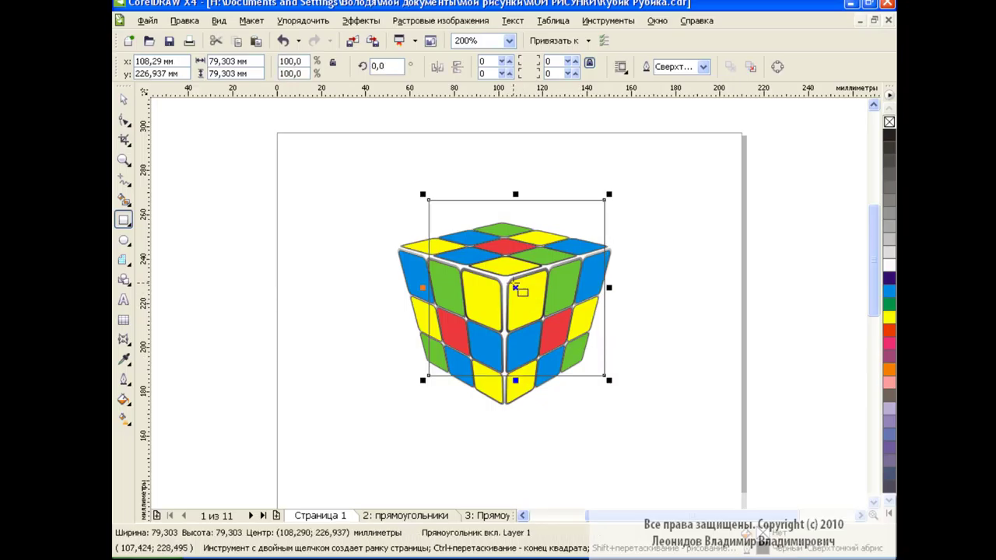
pyautogui.moveTo(512, 287); pyautogui.dragTo(591, 313)
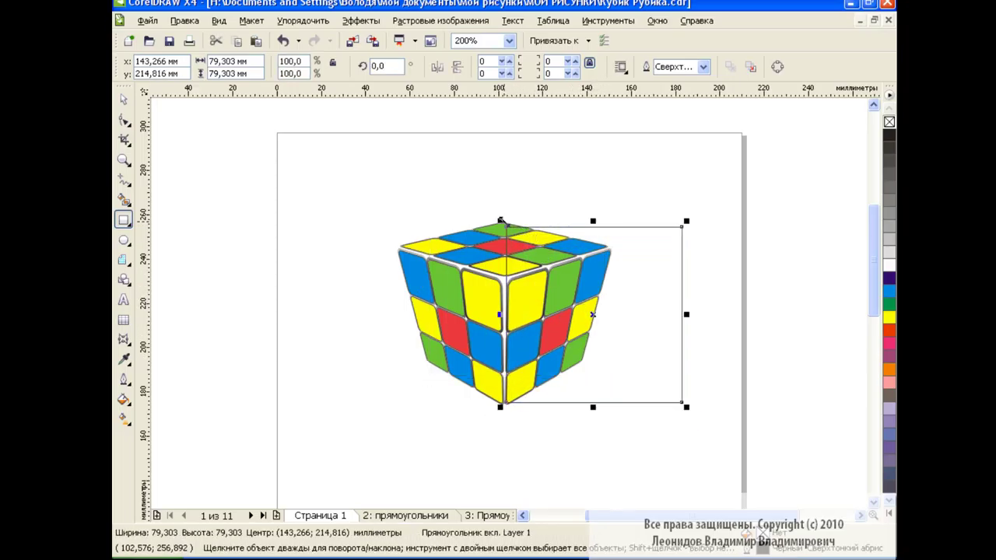
pyautogui.moveTo(682, 227); pyautogui.dragTo(666, 276)
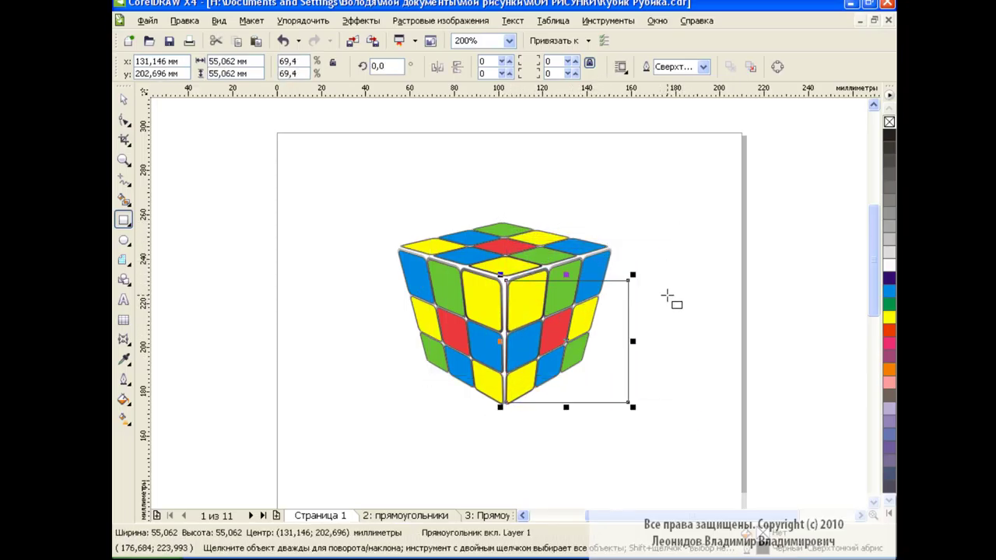
# Skew the square's right side upward into a slanted parallelogram
pyautogui.click(608, 326)
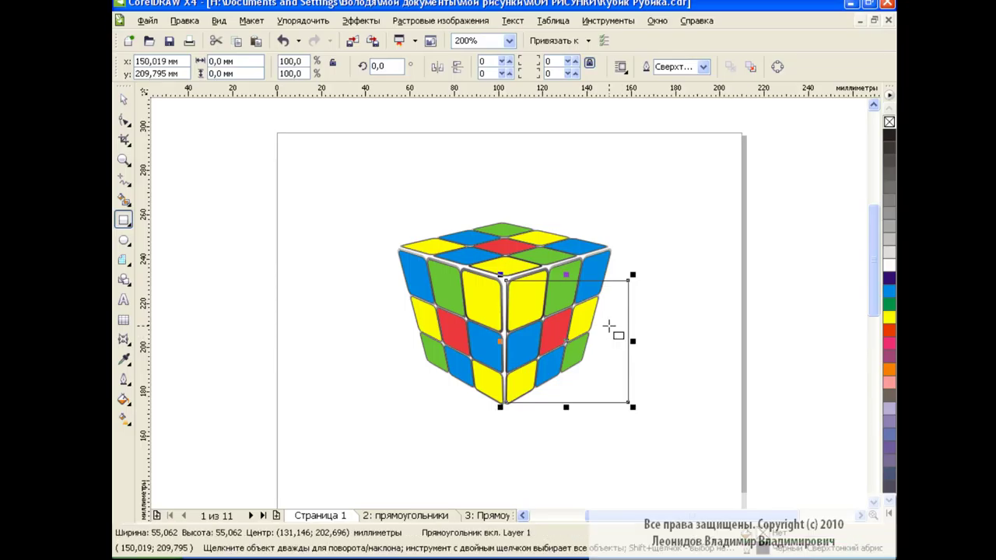
pyautogui.press('space')
pyautogui.click(608, 327)
pyautogui.moveTo(633, 341); pyautogui.dragTo(625, 305)
pyautogui.click(122, 339)
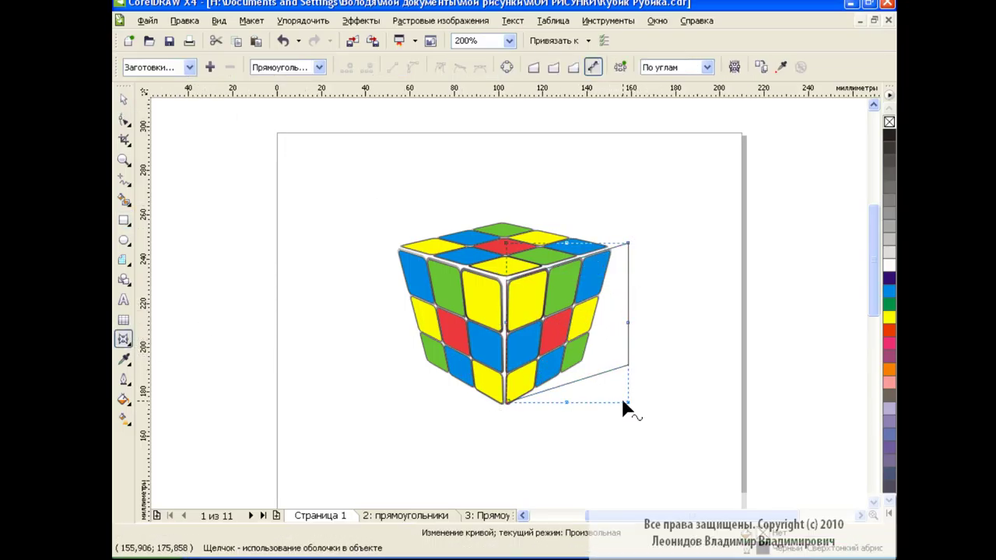
# Fit the square onto the right face's corners with a straight-line envelope
pyautogui.click(533, 66)
pyautogui.moveTo(628, 402)
pyautogui.mouseDown()
pyautogui.moveTo(588, 377)
pyautogui.moveTo(583, 356)
pyautogui.mouseUp()
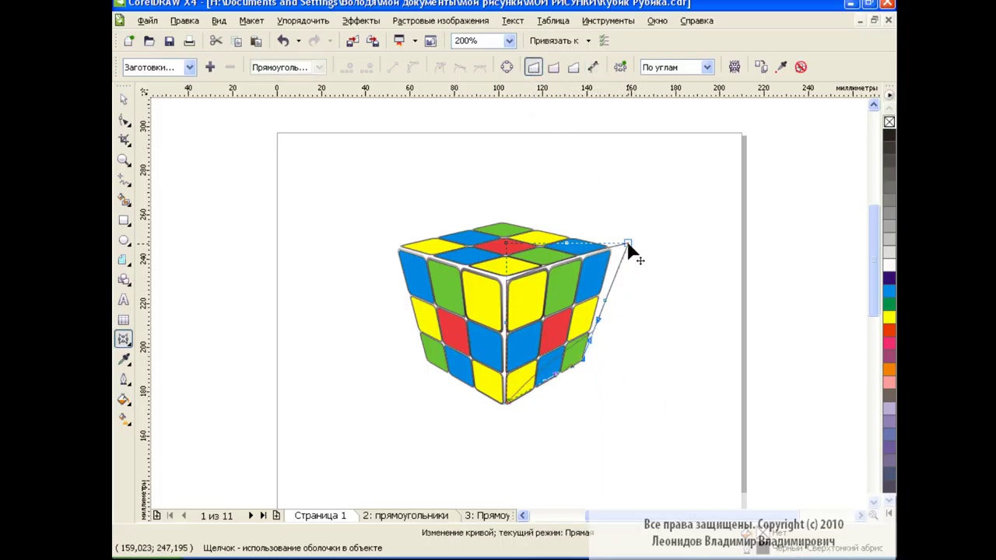
pyautogui.moveTo(628, 245); pyautogui.dragTo(611, 244)
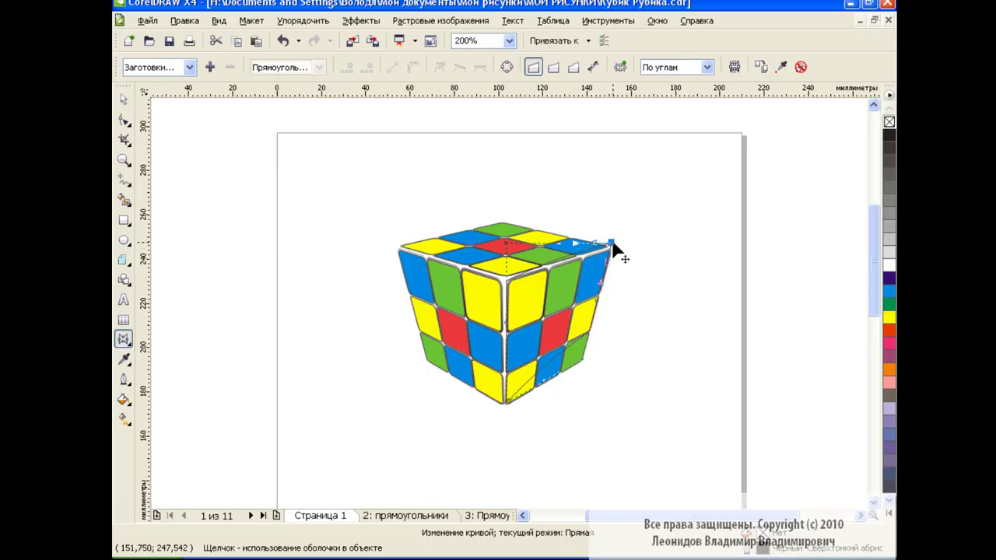
pyautogui.moveTo(612, 245); pyautogui.dragTo(612, 251)
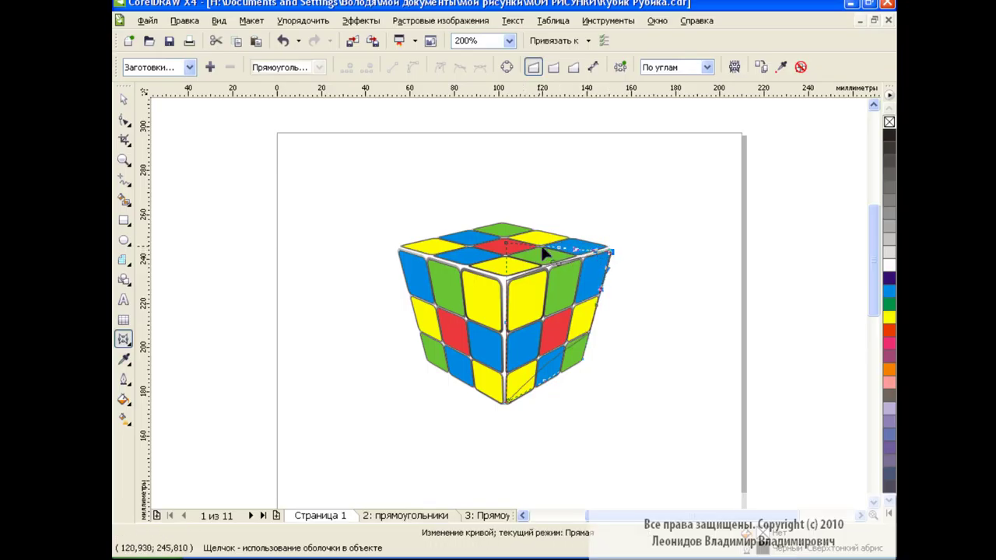
pyautogui.moveTo(506, 247); pyautogui.dragTo(506, 249)
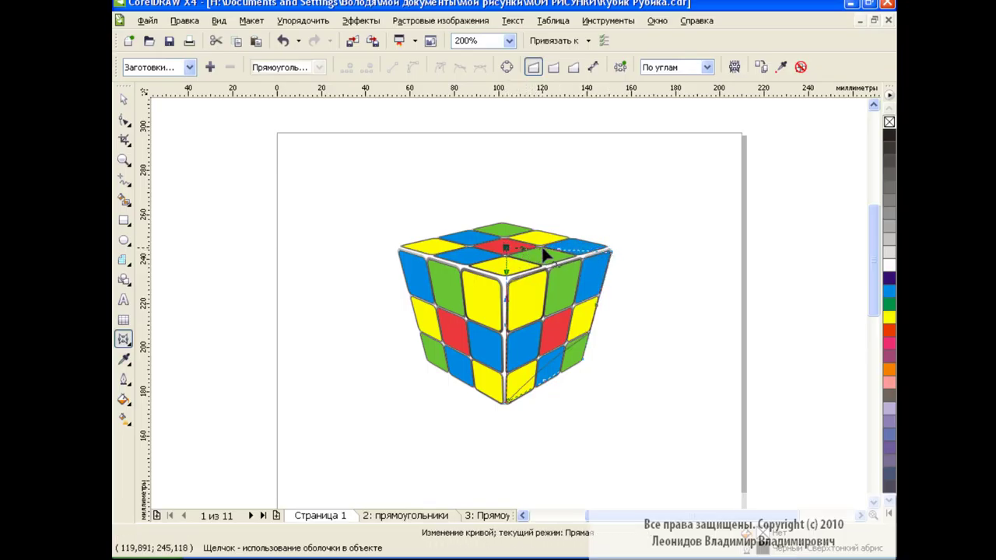
pyautogui.moveTo(562, 256)
pyautogui.mouseDown()
pyautogui.moveTo(562, 265)
pyautogui.moveTo(548, 260)
pyautogui.moveTo(560, 262)
pyautogui.mouseUp()
pyautogui.click(507, 249)
pyautogui.click(126, 100)
# Fill the shape black and refine its envelope edges to cover the right face
pyautogui.click(889, 134)
pyautogui.click(123, 338)
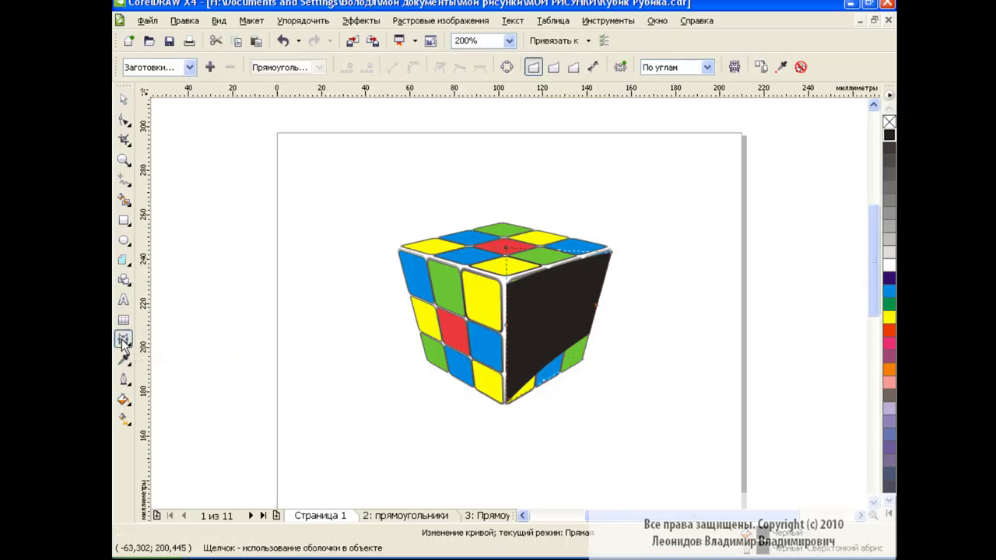
pyautogui.moveTo(548, 387)
pyautogui.mouseDown()
pyautogui.moveTo(563, 398)
pyautogui.moveTo(540, 403)
pyautogui.mouseUp()
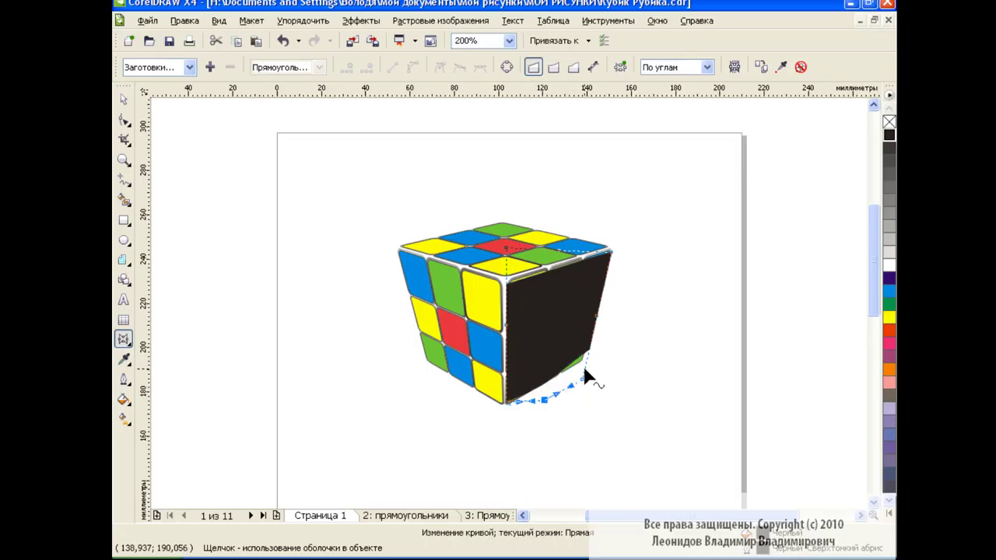
pyautogui.moveTo(600, 334); pyautogui.dragTo(595, 327)
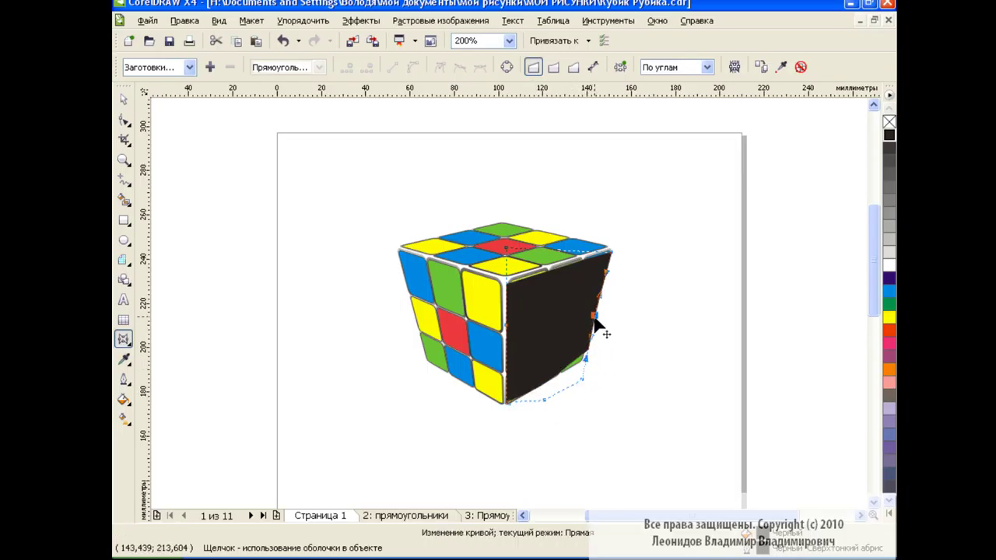
pyautogui.moveTo(589, 382)
pyautogui.mouseDown()
pyautogui.moveTo(584, 393)
pyautogui.moveTo(510, 413)
pyautogui.mouseUp()
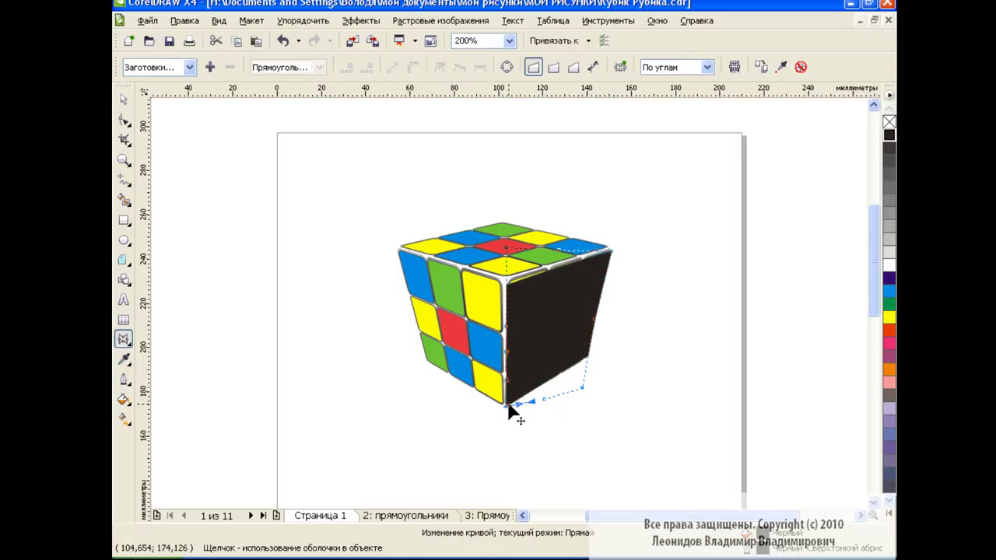
pyautogui.click(506, 247)
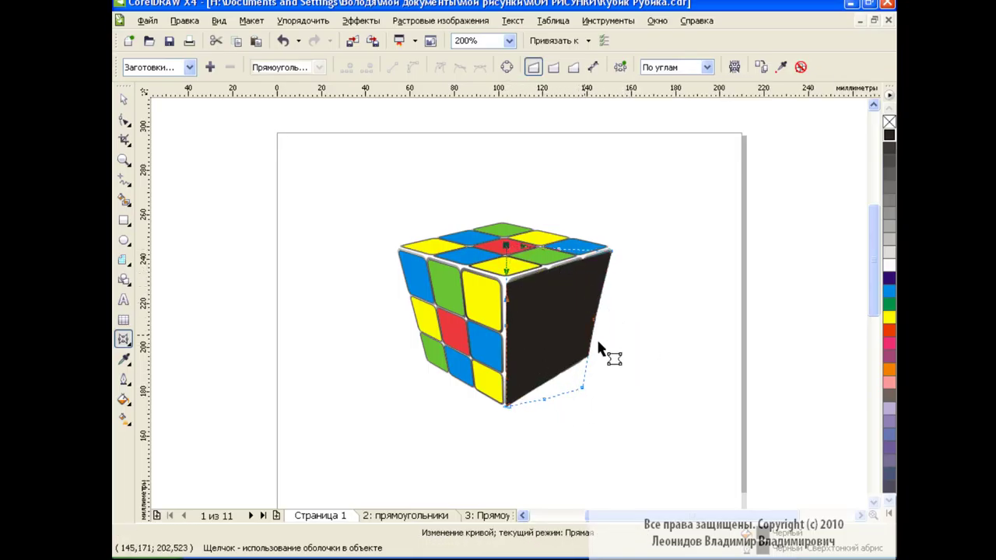
pyautogui.click(123, 99)
pyautogui.click(659, 327)
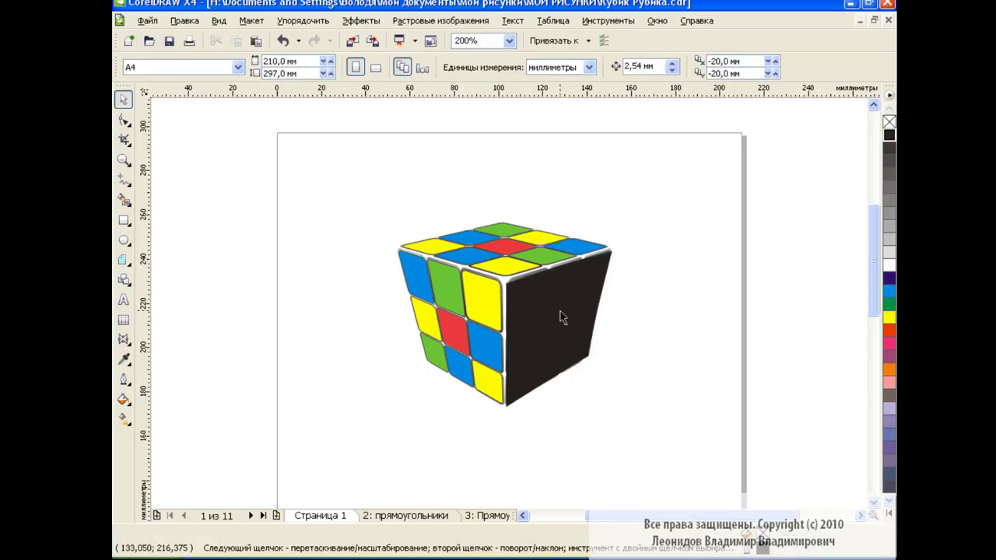
pyautogui.click(124, 339)
pyautogui.click(207, 449)
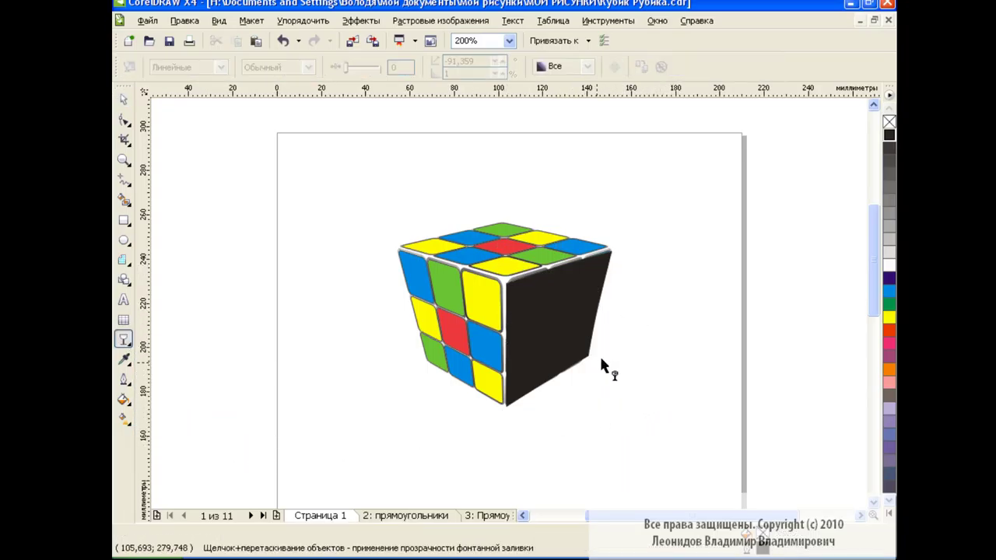
# Give the black right-face overlay a linear transparency starting at its top-left corner
pyautogui.moveTo(576, 344); pyautogui.dragTo(656, 398)
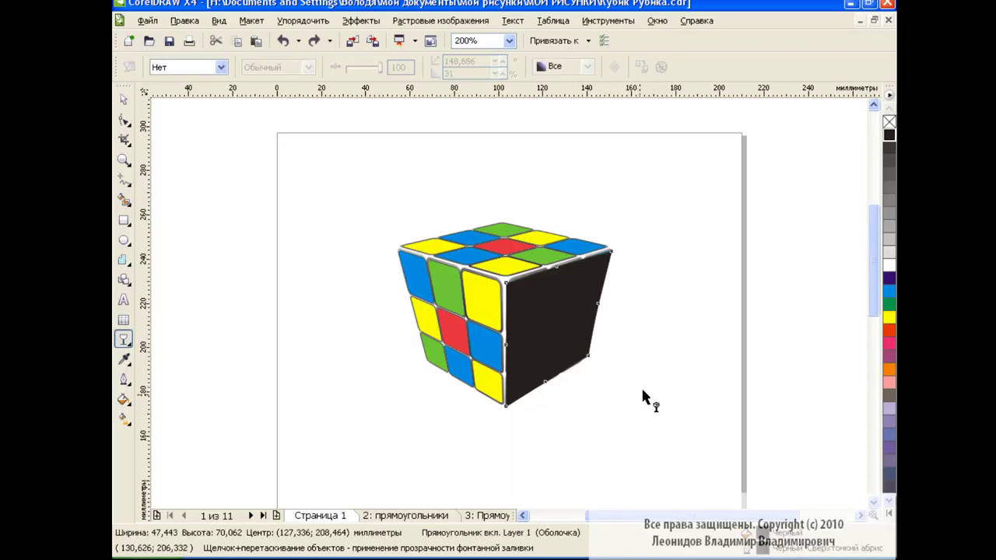
pyautogui.moveTo(582, 350); pyautogui.dragTo(514, 287)
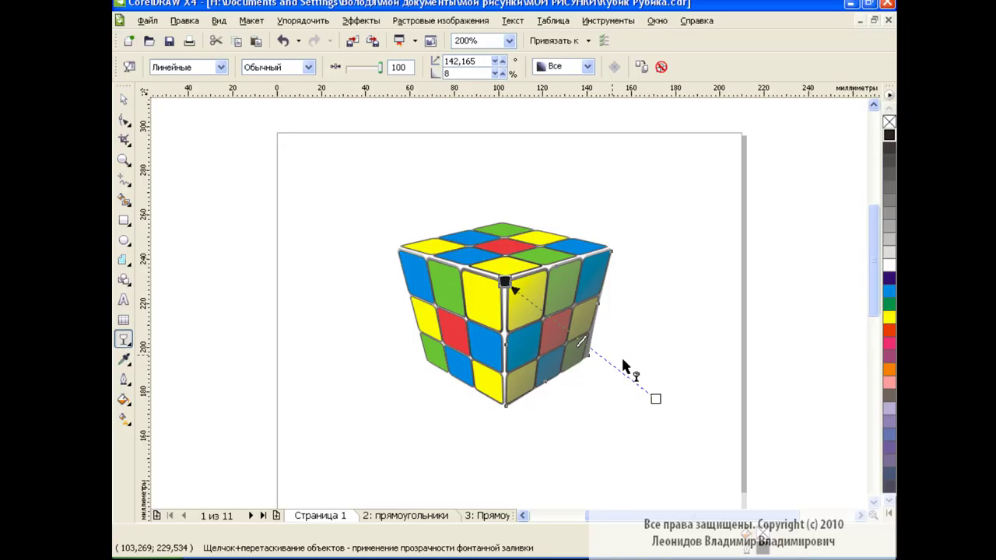
pyautogui.moveTo(380, 68)
pyautogui.mouseDown()
pyautogui.moveTo(370, 70)
pyautogui.moveTo(381, 70)
pyautogui.mouseUp()
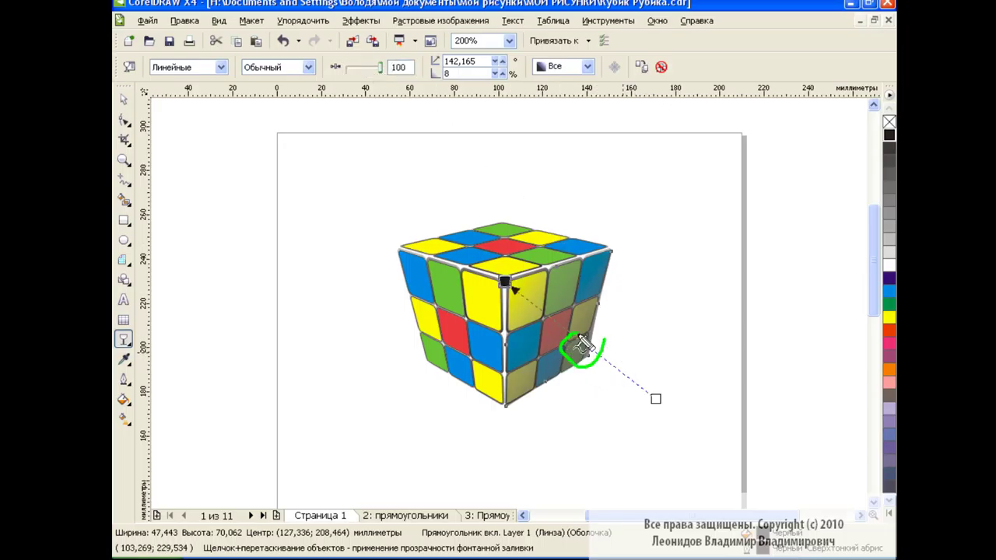
pyautogui.click(606, 356)
pyautogui.click(593, 357)
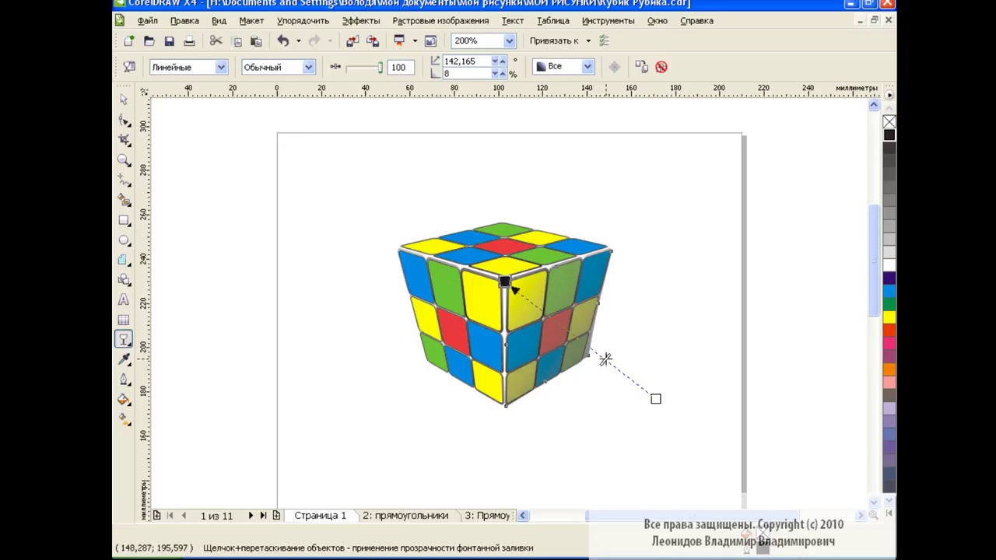
pyautogui.press('space')
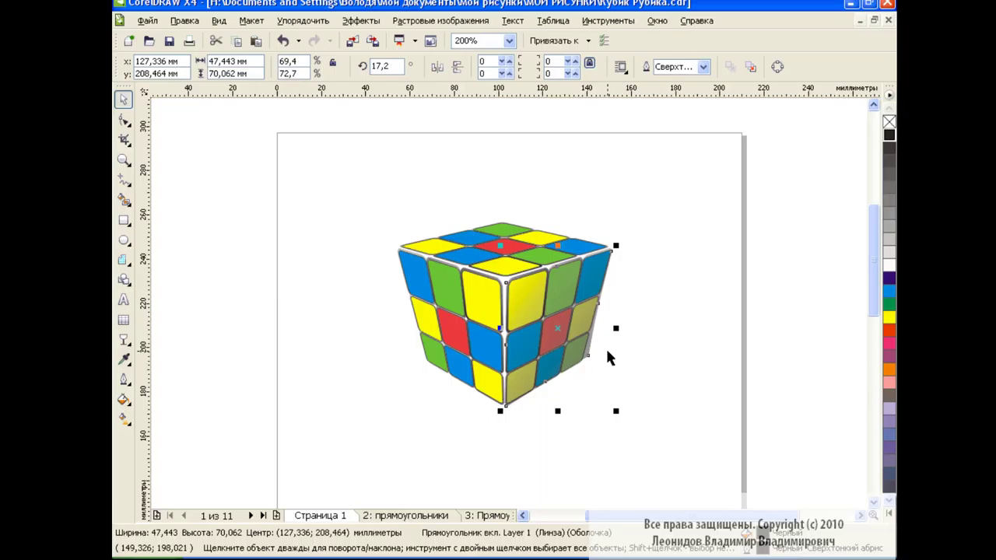
# Nudge the right-face overlay's bottom corner node with the envelope tool
pyautogui.moveTo(603, 311); pyautogui.dragTo(585, 348)
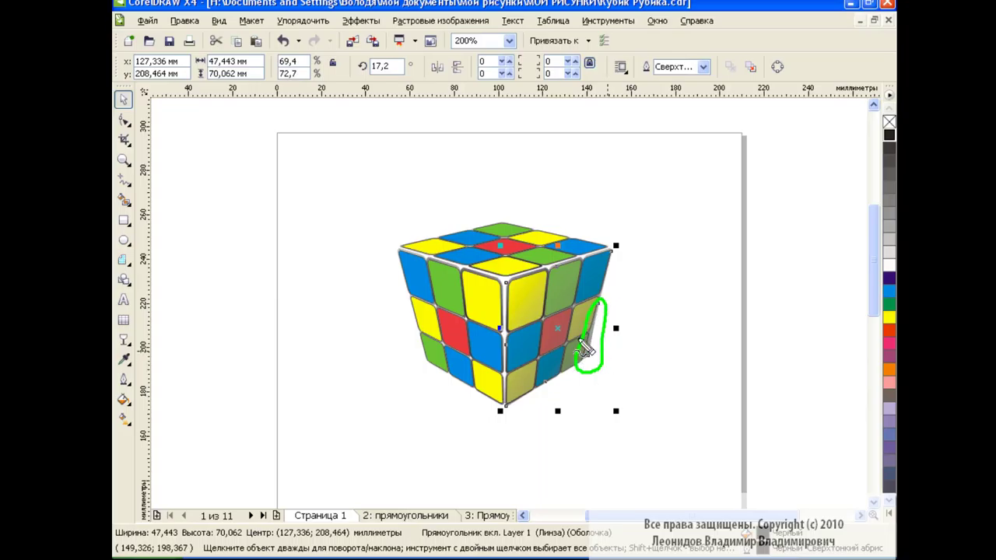
pyautogui.press('Escape')
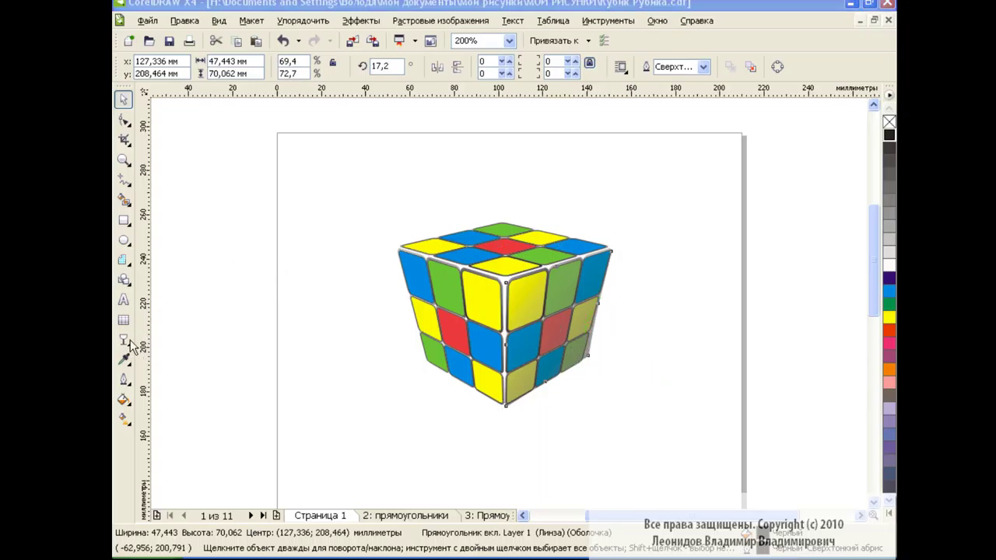
pyautogui.click(125, 342)
pyautogui.click(179, 413)
pyautogui.click(590, 344)
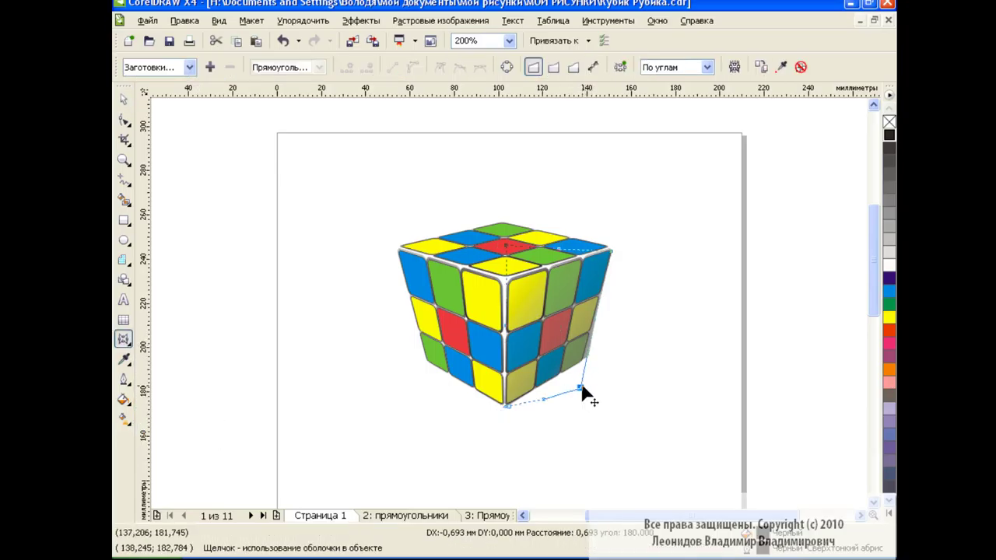
pyautogui.moveTo(581, 389); pyautogui.dragTo(578, 386)
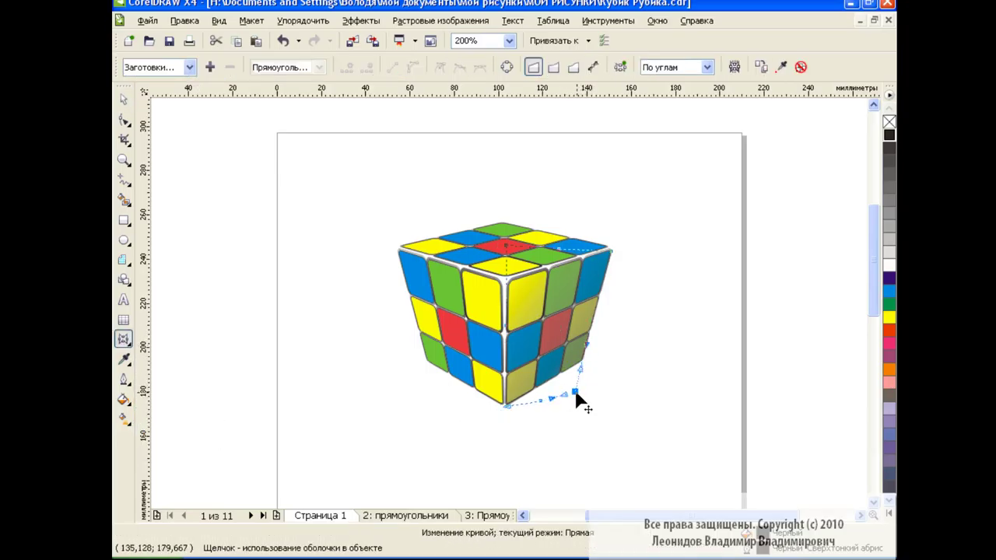
pyautogui.press('space')
pyautogui.click(657, 373)
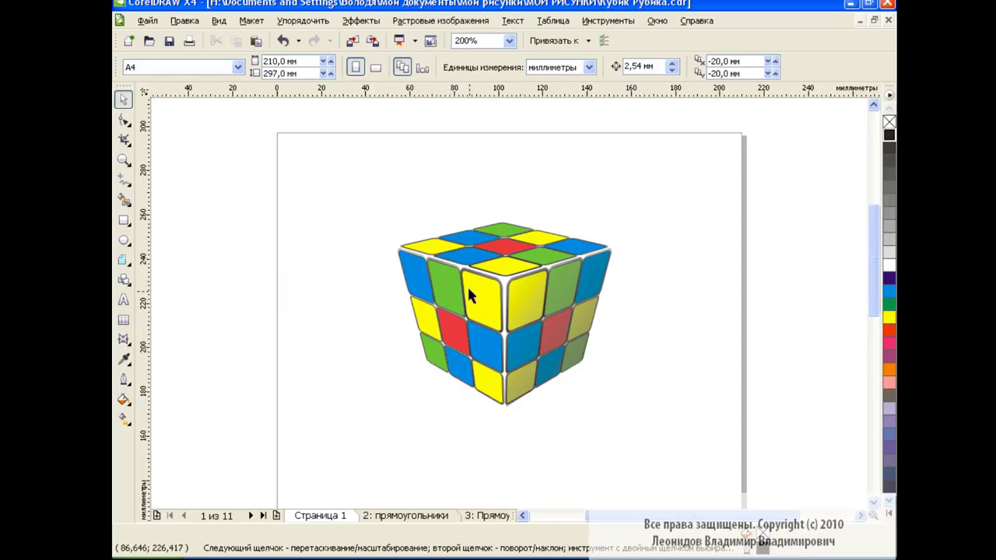
# Paste a copy of the shading overlay and move it onto the left face
pyautogui.scroll(1, 634, 336)
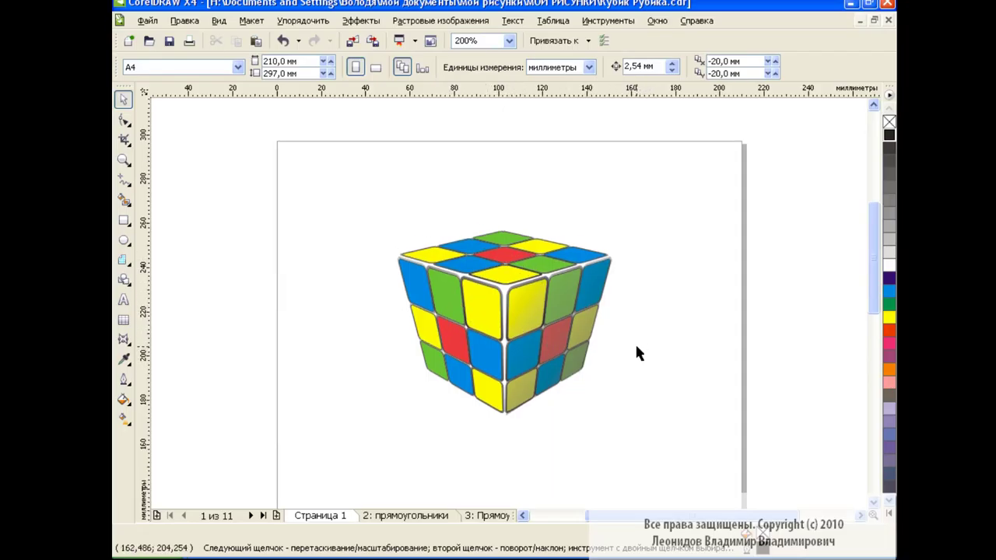
pyautogui.click(566, 324)
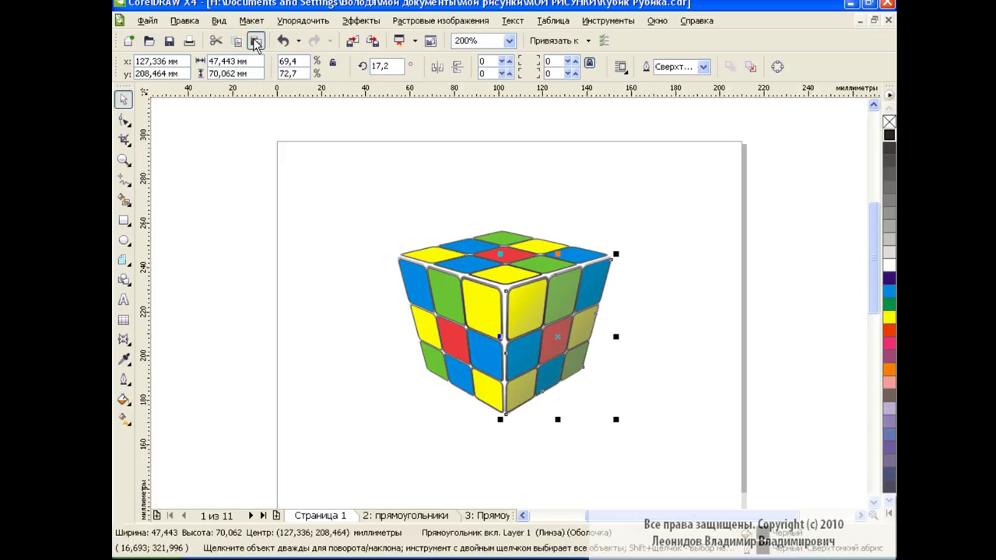
pyautogui.moveTo(558, 339); pyautogui.dragTo(451, 339)
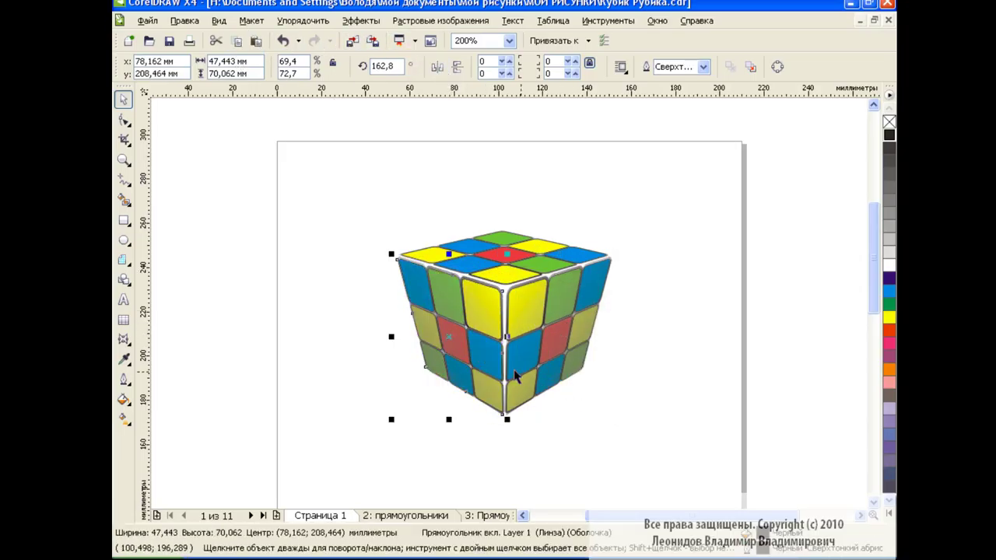
pyautogui.click(603, 227)
pyautogui.click(124, 220)
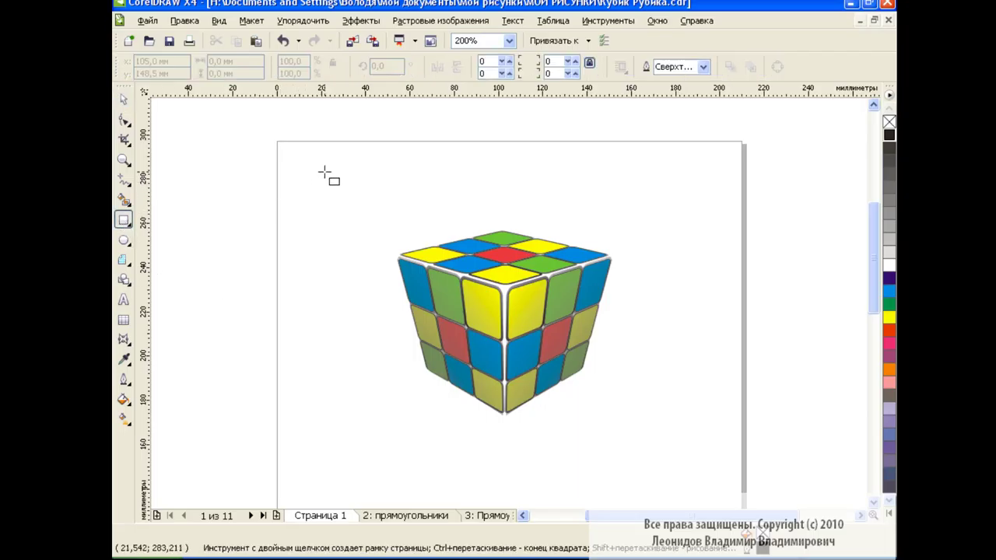
# Draw a square, rotate it 45° and flatten it into a diamond over the top face
pyautogui.moveTo(325, 166); pyautogui.dragTo(447, 289)
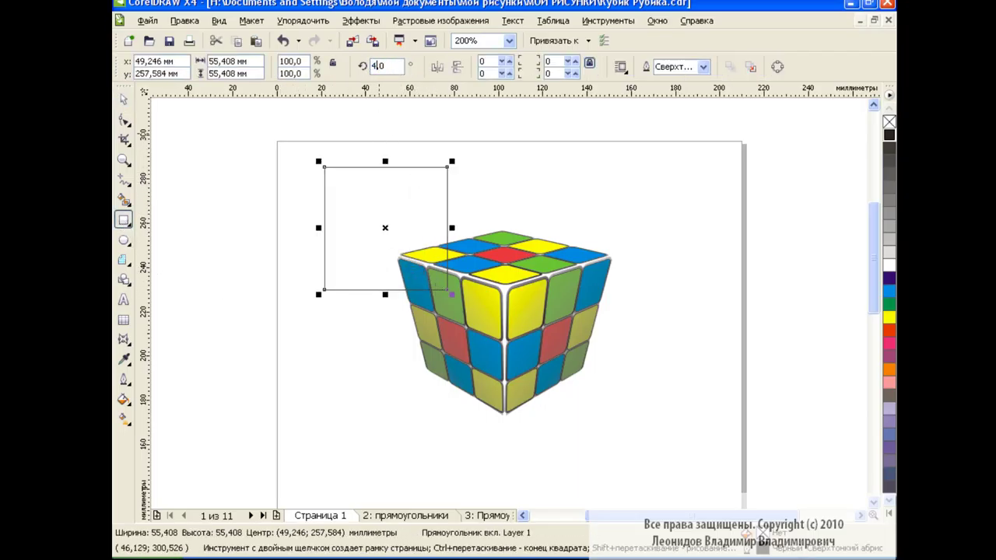
pyautogui.write('5')
pyautogui.press('Return')
pyautogui.moveTo(386, 140); pyautogui.dragTo(386, 234)
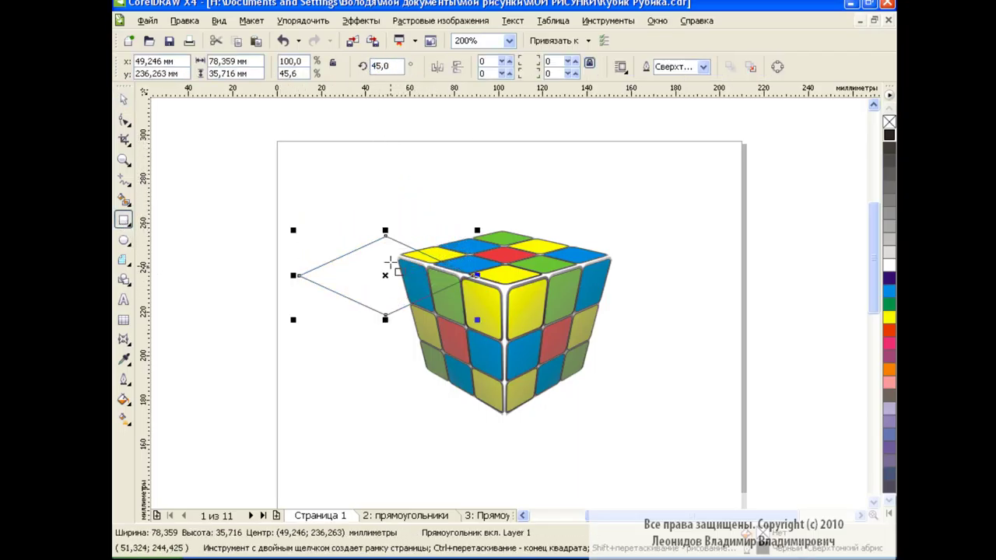
pyautogui.moveTo(385, 276); pyautogui.dragTo(503, 246)
pyautogui.moveTo(502, 206); pyautogui.dragTo(502, 223)
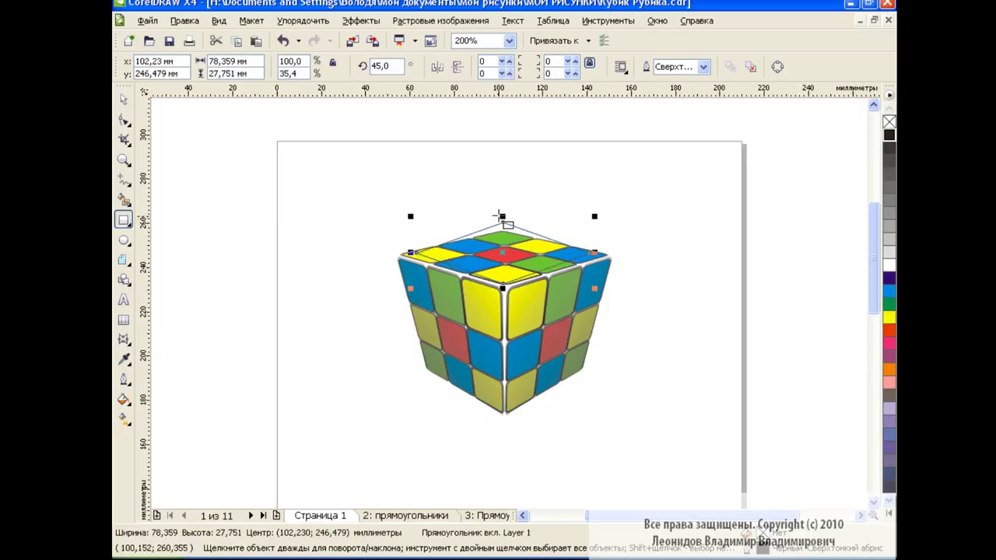
# Fit the diamond to the top face with an envelope and fill it solid black
pyautogui.click(123, 338)
pyautogui.click(402, 253)
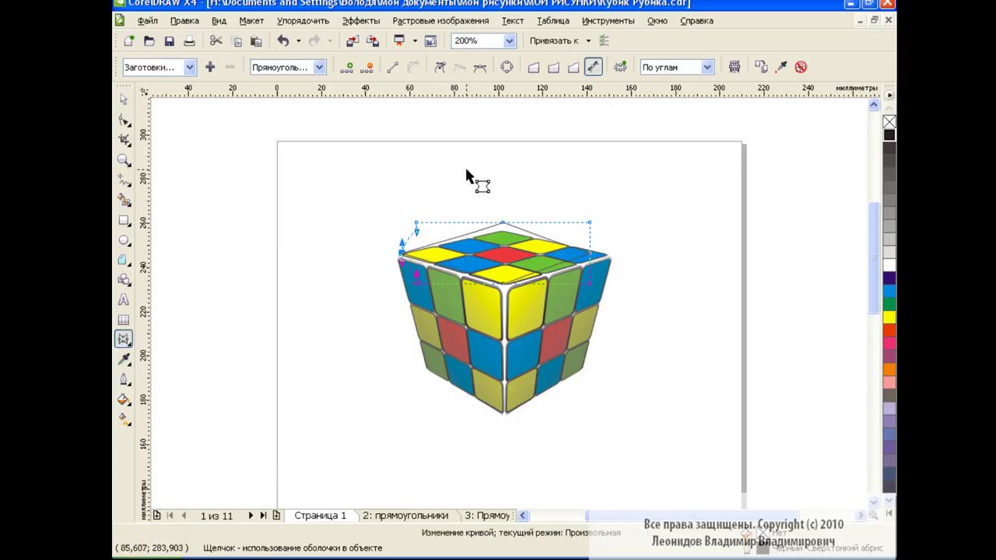
pyautogui.click(506, 227)
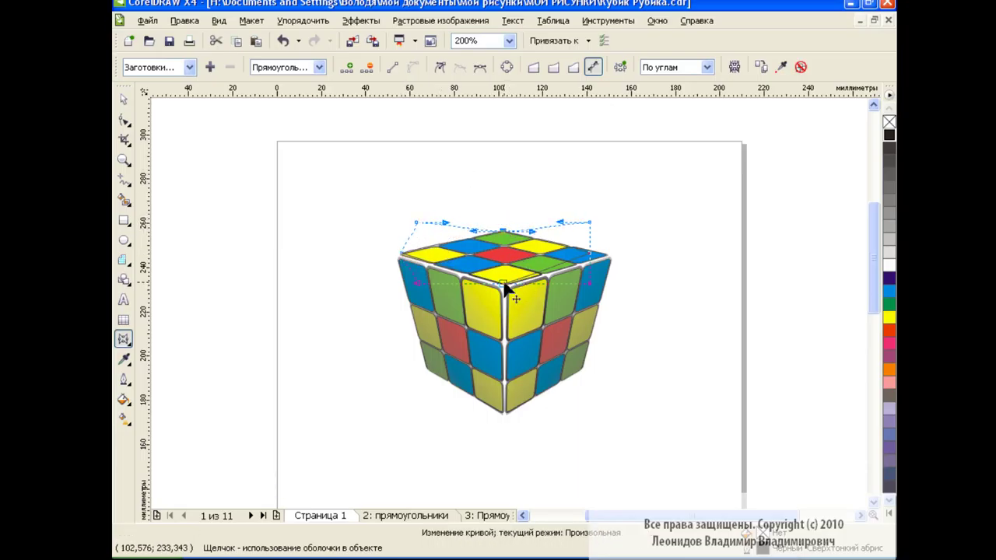
pyautogui.click(403, 254)
pyautogui.click(607, 256)
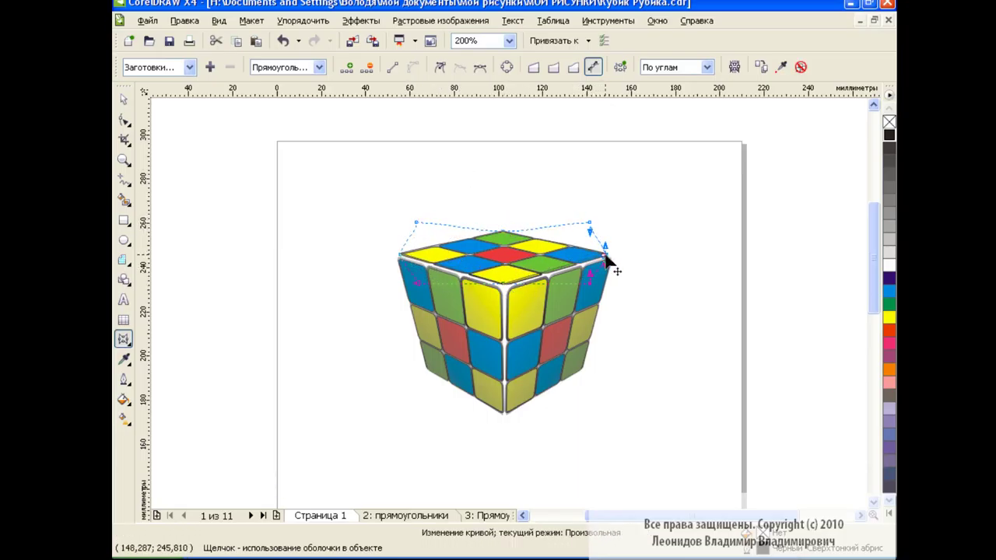
pyautogui.click(505, 231)
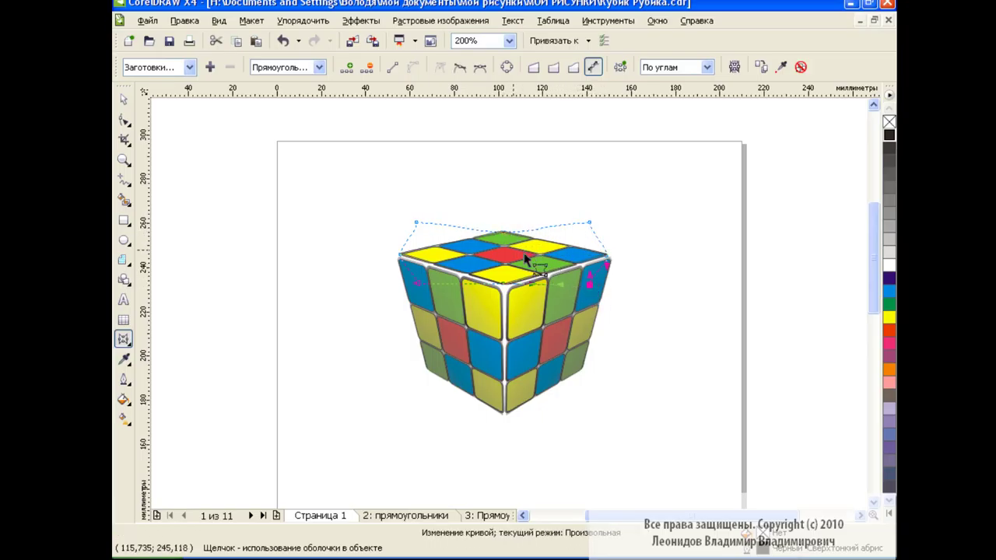
pyautogui.press('space')
pyautogui.click(890, 135)
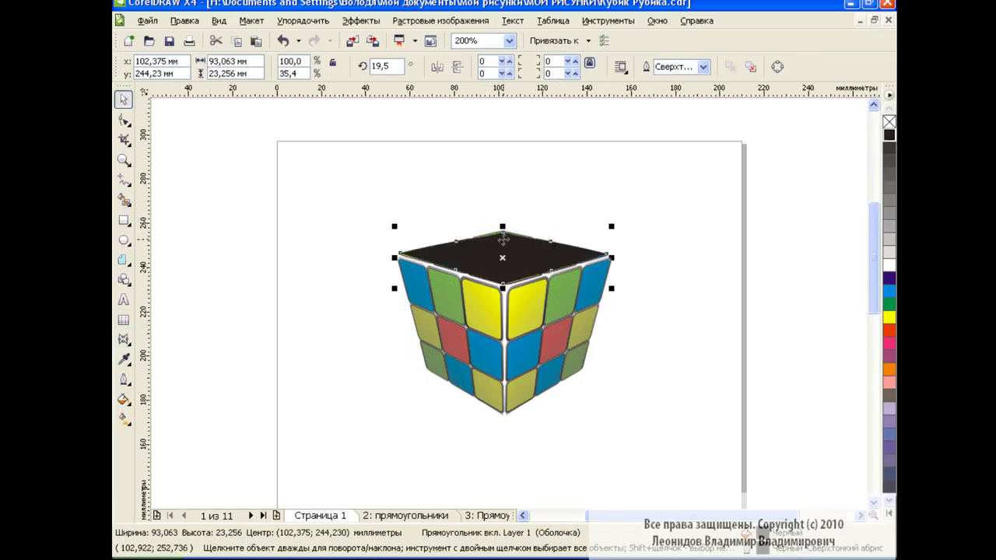
# Curve the black top overlay's upper edge nodes to follow the cube's rounded top
pyautogui.click(533, 233)
pyautogui.click(507, 262)
pyautogui.press('space')
pyautogui.moveTo(491, 244)
pyautogui.mouseDown()
pyautogui.moveTo(474, 231)
pyautogui.moveTo(520, 231)
pyautogui.moveTo(502, 226)
pyautogui.mouseUp()
pyautogui.click(124, 100)
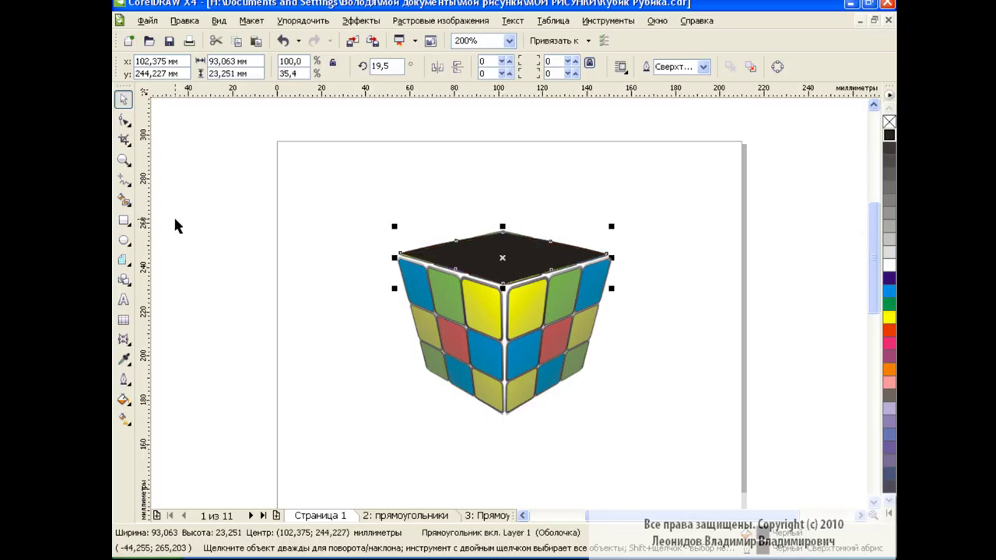
pyautogui.click(123, 339)
pyautogui.moveTo(504, 231); pyautogui.dragTo(505, 229)
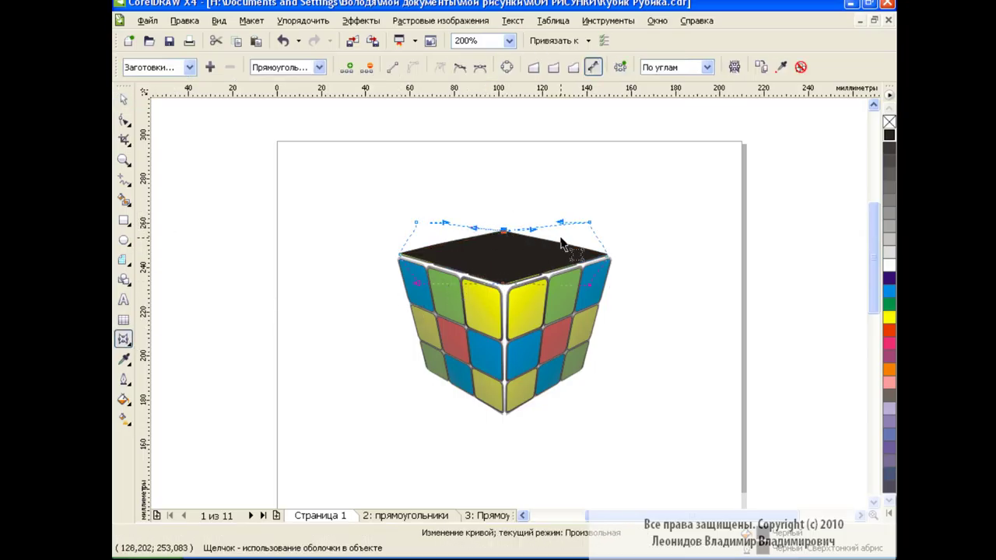
pyautogui.click(123, 99)
pyautogui.click(125, 340)
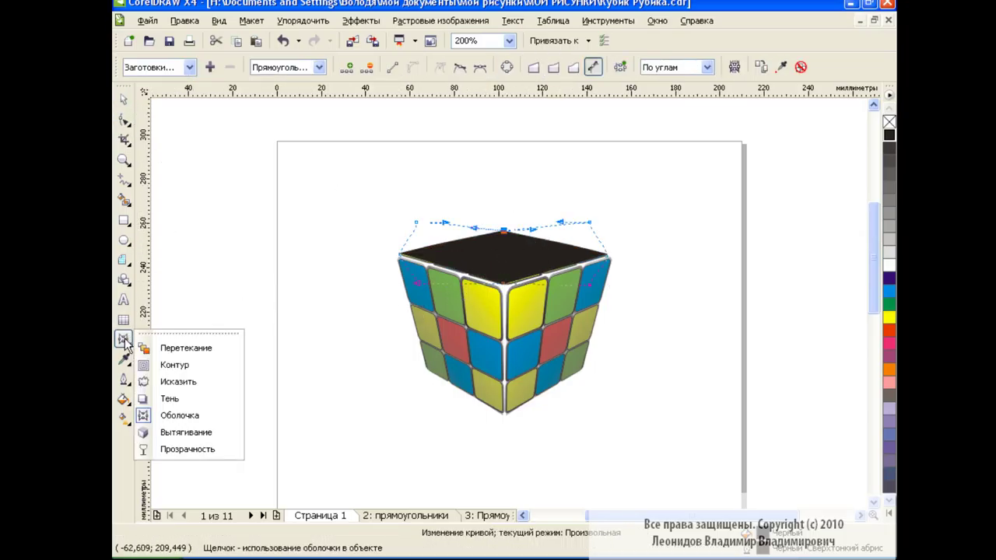
pyautogui.click(212, 450)
# Apply a vertical linear transparency to the top overlay and adjust its start, midpoint and end
pyautogui.moveTo(498, 154); pyautogui.dragTo(502, 284)
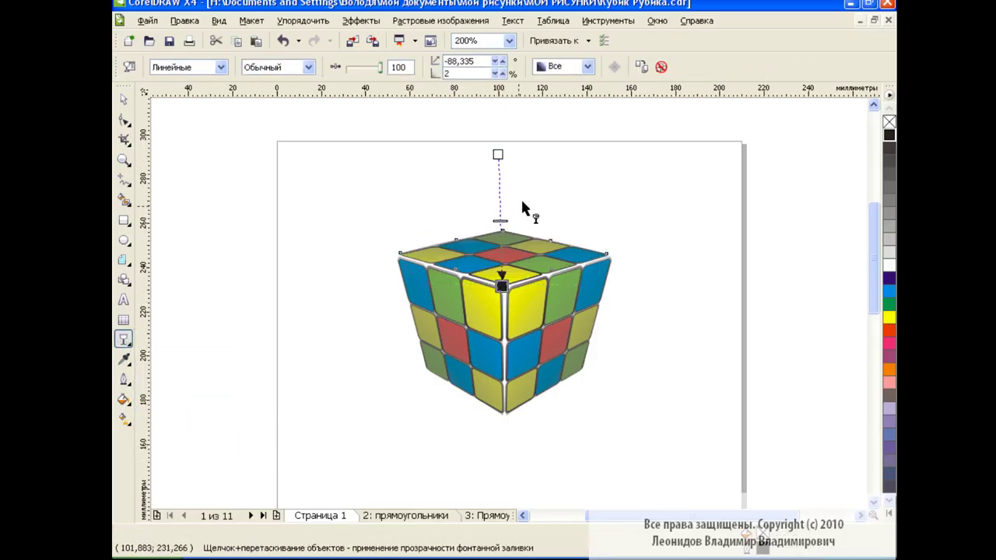
pyautogui.moveTo(498, 154); pyautogui.dragTo(503, 163)
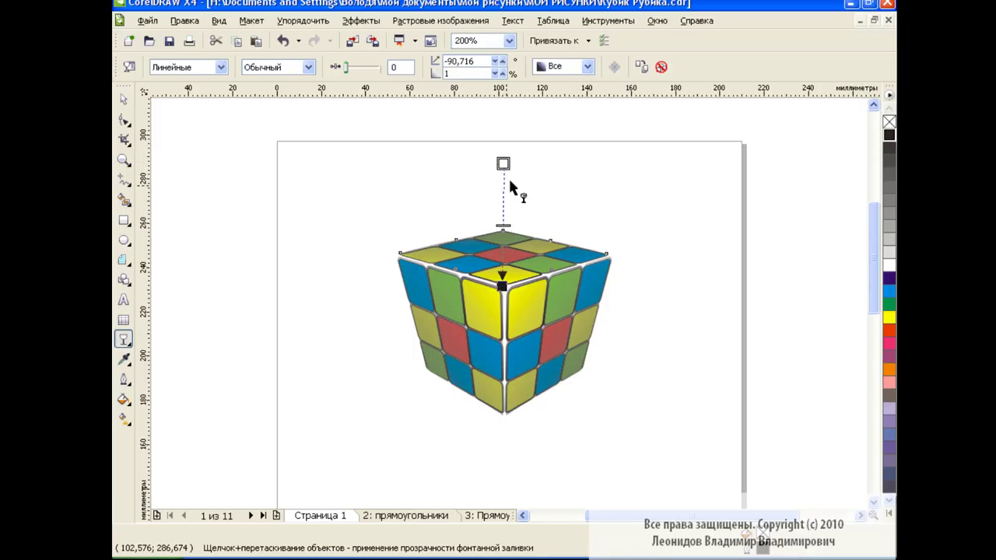
pyautogui.click(505, 166)
pyautogui.click(506, 277)
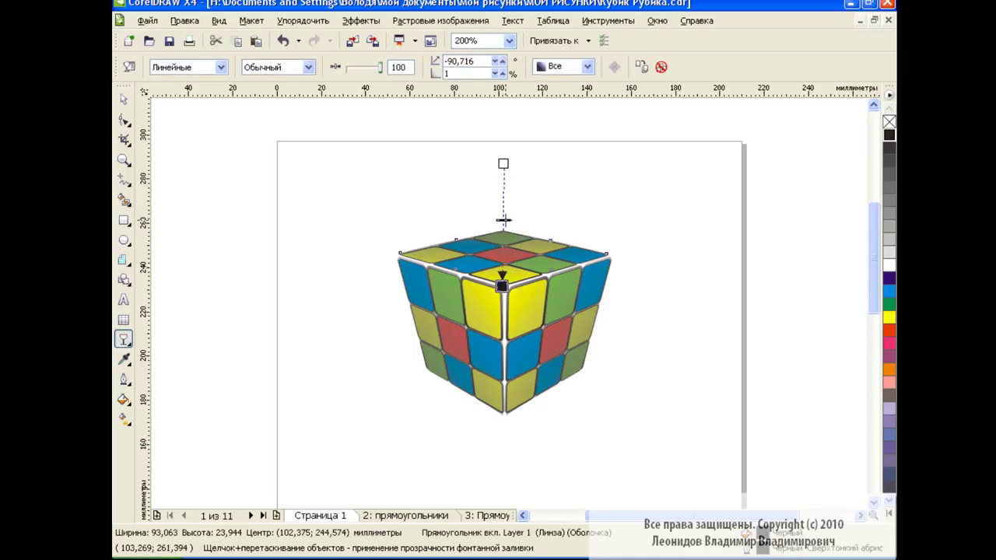
pyautogui.moveTo(504, 220); pyautogui.dragTo(509, 208)
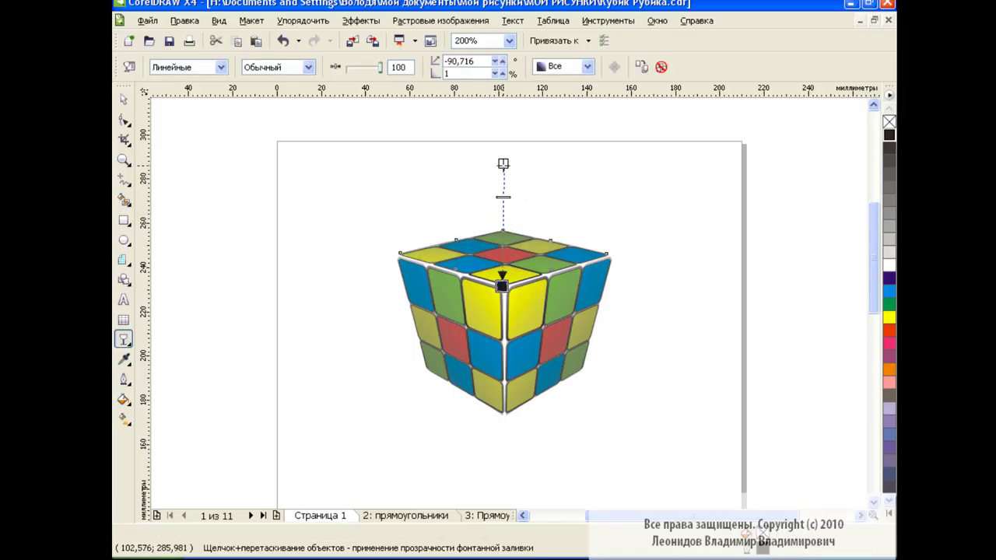
pyautogui.moveTo(504, 164); pyautogui.dragTo(502, 170)
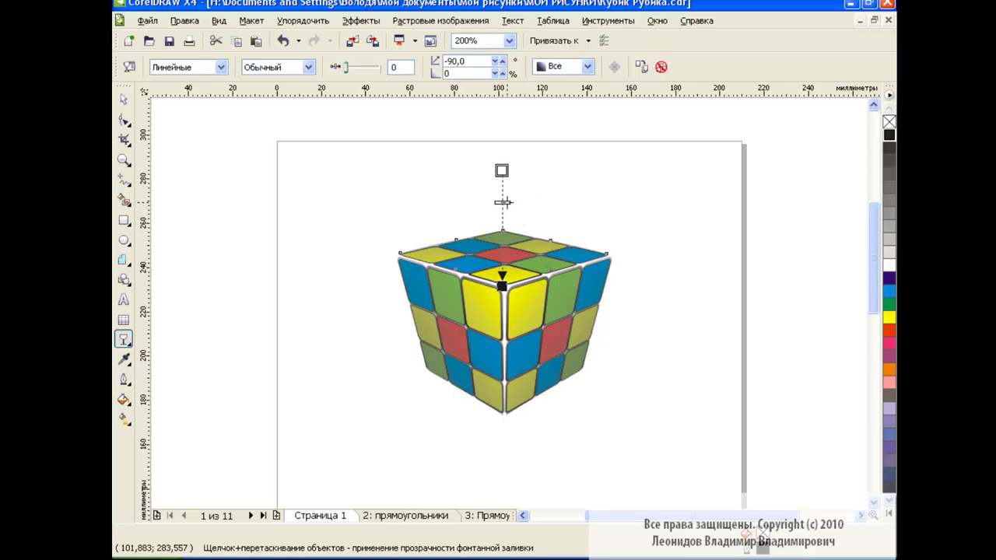
pyautogui.click(123, 99)
pyautogui.click(365, 204)
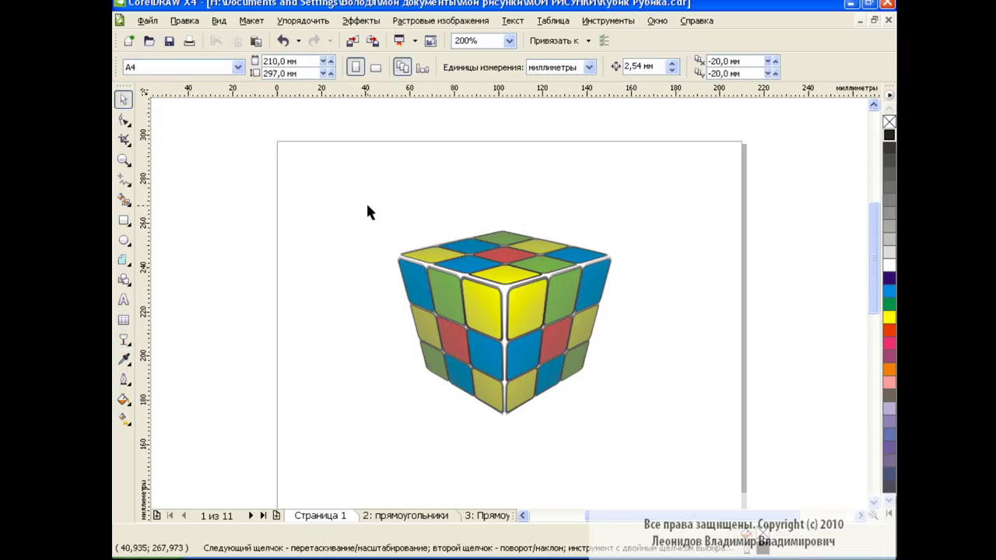
# Group the cube's six parts, scale the group to 62.9% and centre it on the page
pyautogui.moveTo(366, 204); pyautogui.dragTo(650, 424)
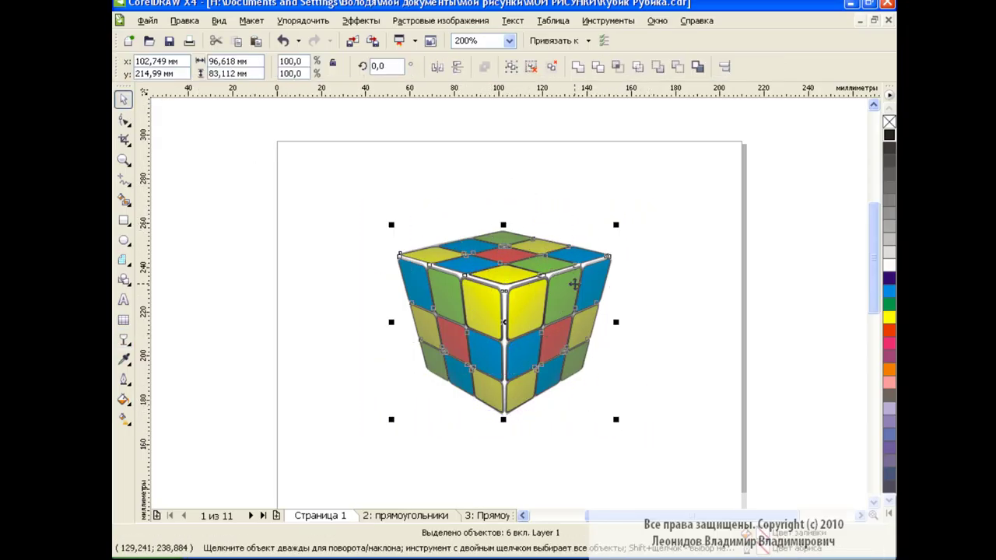
pyautogui.click(511, 66)
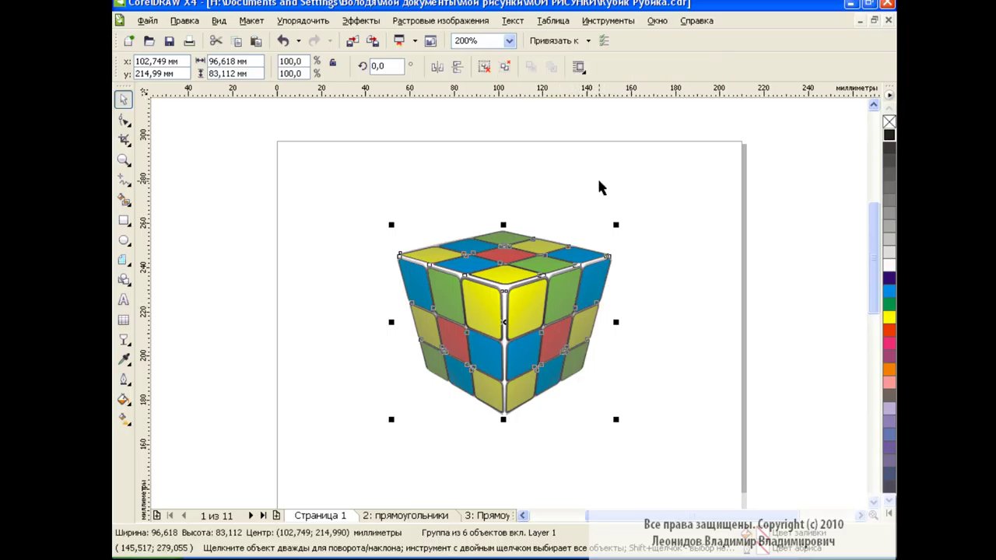
pyautogui.moveTo(534, 316)
pyautogui.mouseDown()
pyautogui.moveTo(537, 262)
pyautogui.moveTo(514, 250)
pyautogui.mouseUp()
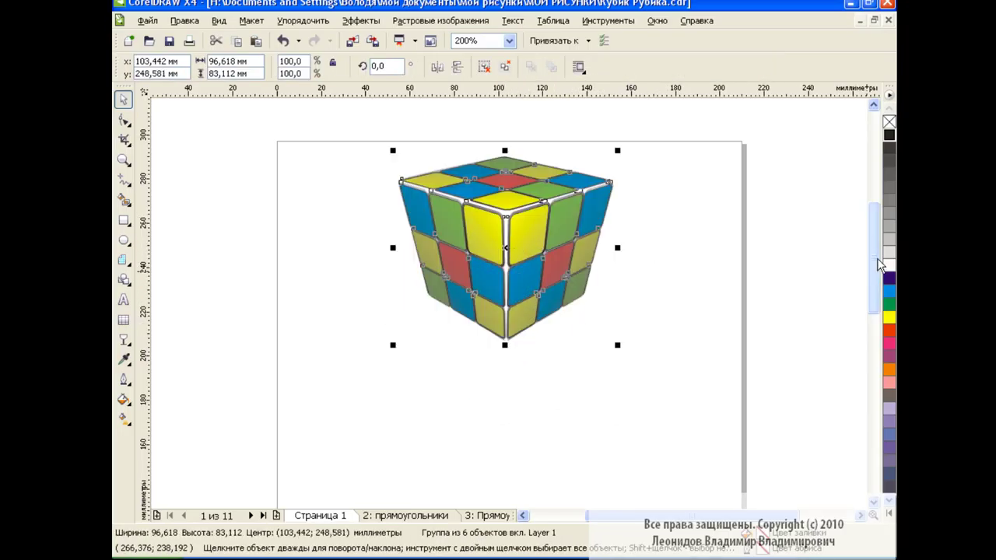
pyautogui.scroll(-1, 869, 279)
pyautogui.click(762, 250)
pyautogui.moveTo(618, 308); pyautogui.dragTo(535, 235)
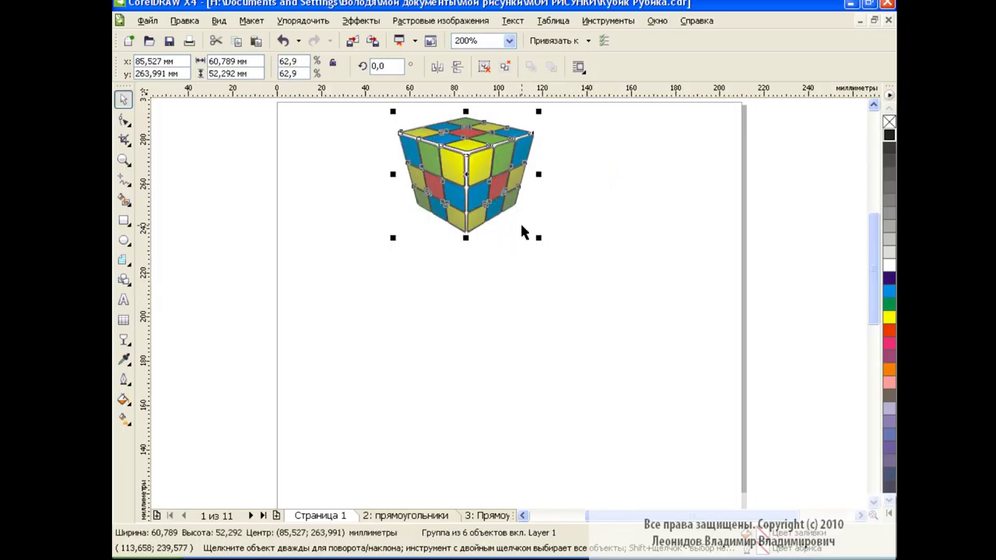
pyautogui.moveTo(464, 173)
pyautogui.mouseDown()
pyautogui.moveTo(345, 170)
pyautogui.moveTo(511, 273)
pyautogui.mouseUp()
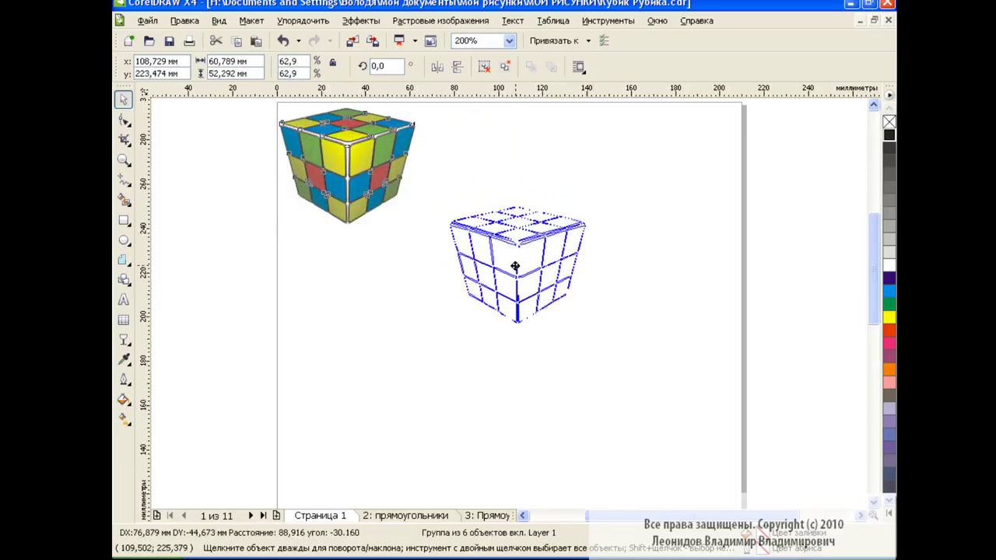
pyautogui.click(651, 287)
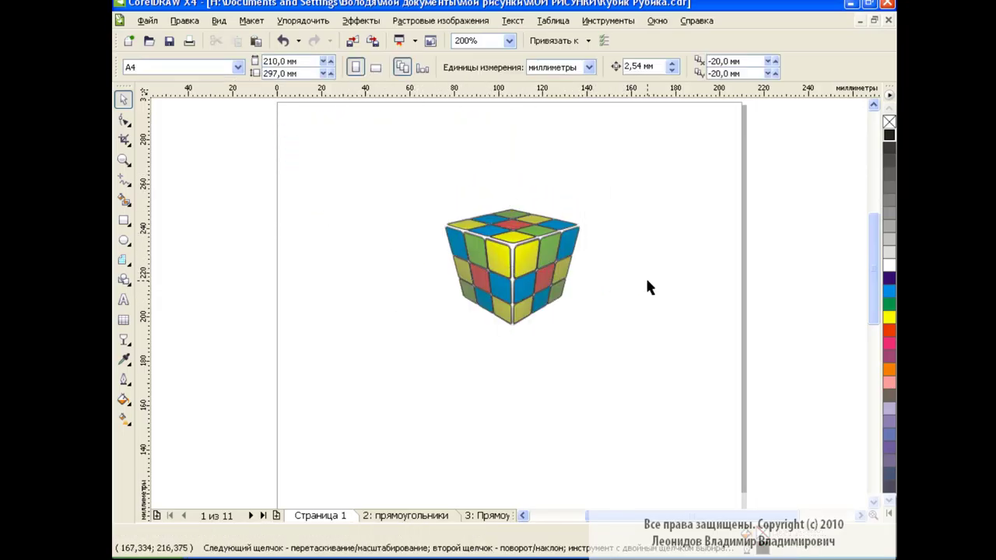